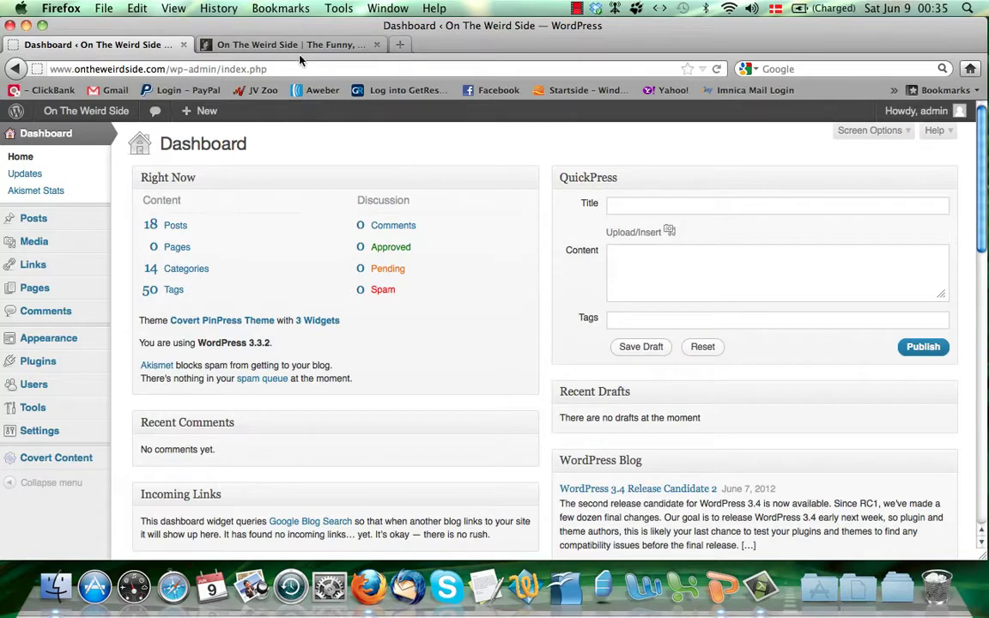
Examine the live On The Weird Side home page, including its pinned pictures, warning banner and category menu.
{"action": "left_click", "coordinate": [277, 45]}
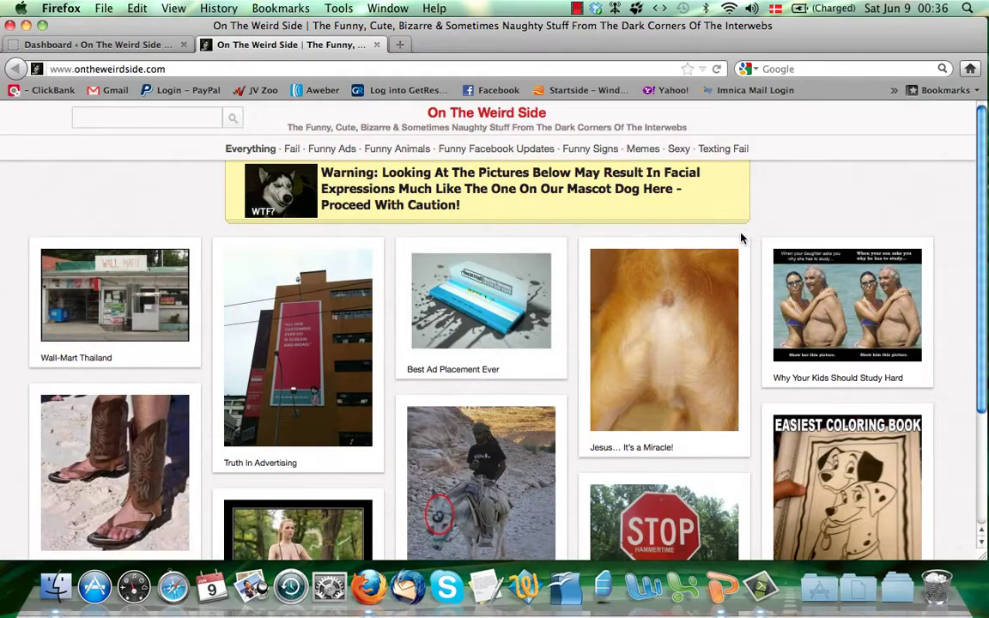
{"action": "scroll", "coordinate": [724, 288], "scroll_direction": "down", "scroll_amount": 1}
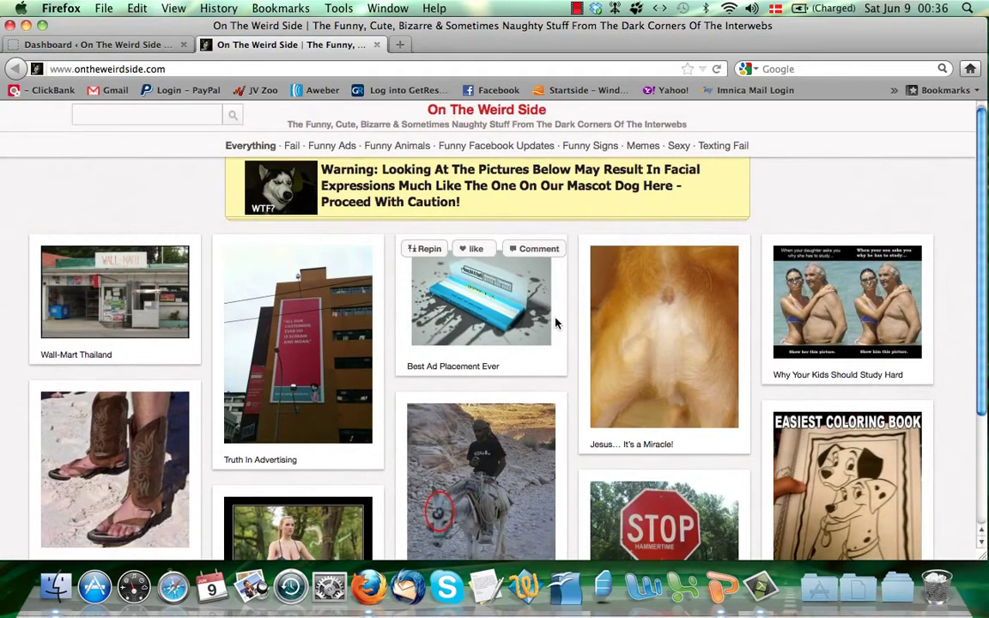
{"action": "scroll", "coordinate": [555, 323], "scroll_direction": "down", "scroll_amount": 5}
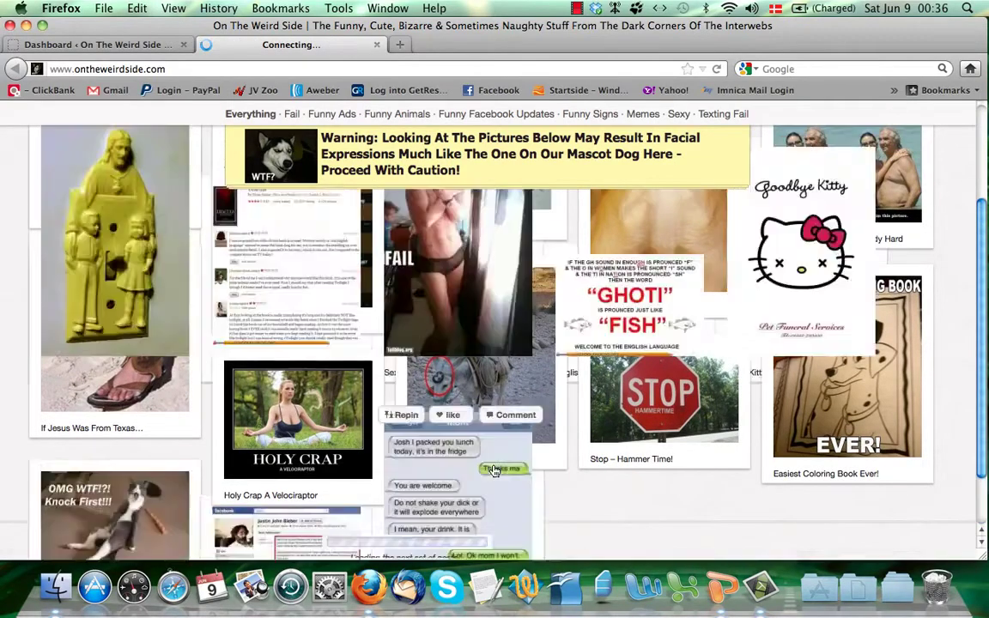
{"action": "scroll", "coordinate": [493, 468], "scroll_direction": "down", "scroll_amount": 8}
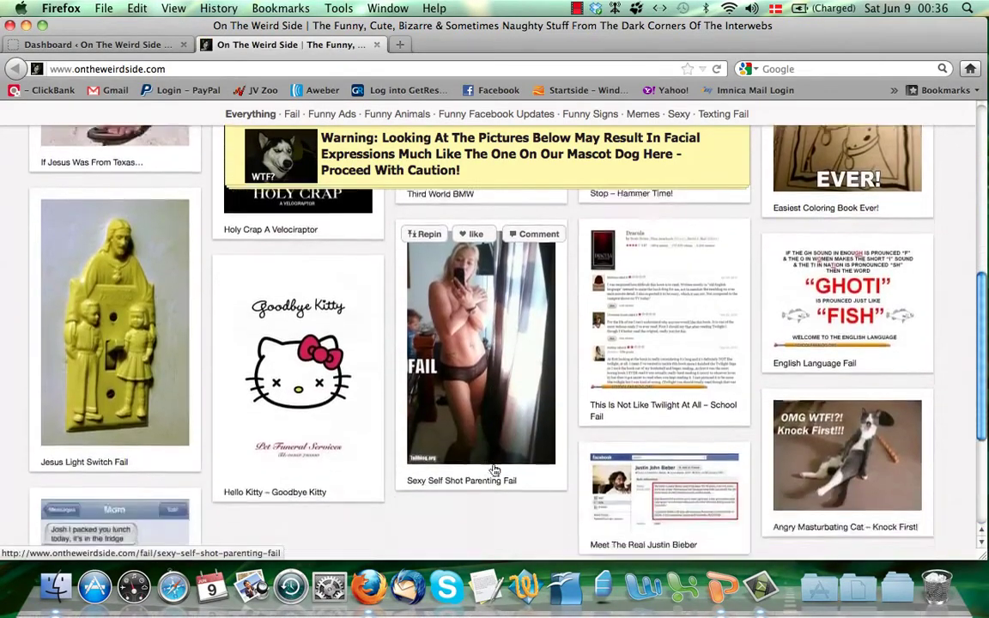
{"action": "scroll", "coordinate": [493, 469], "scroll_direction": "up", "scroll_amount": 10}
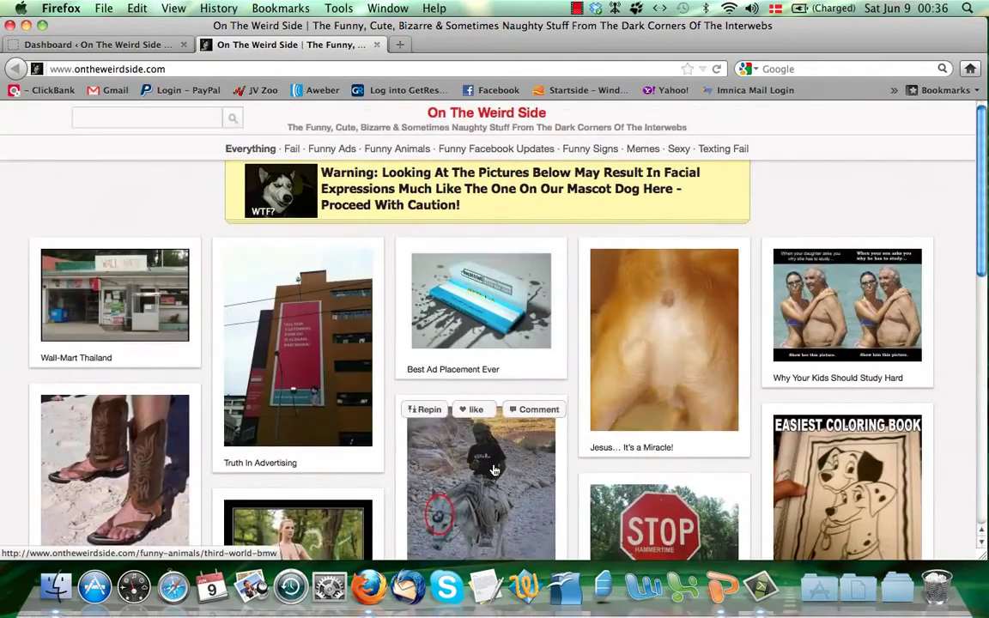
{"action": "scroll", "coordinate": [494, 470], "scroll_direction": "down", "scroll_amount": 1}
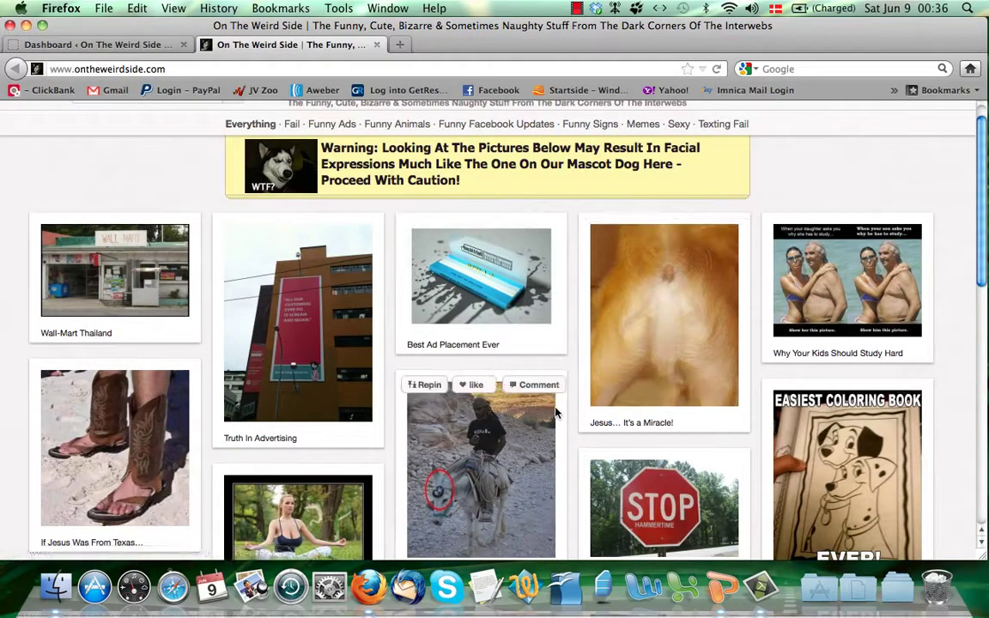
{"action": "scroll", "coordinate": [555, 412], "scroll_direction": "down", "scroll_amount": 7}
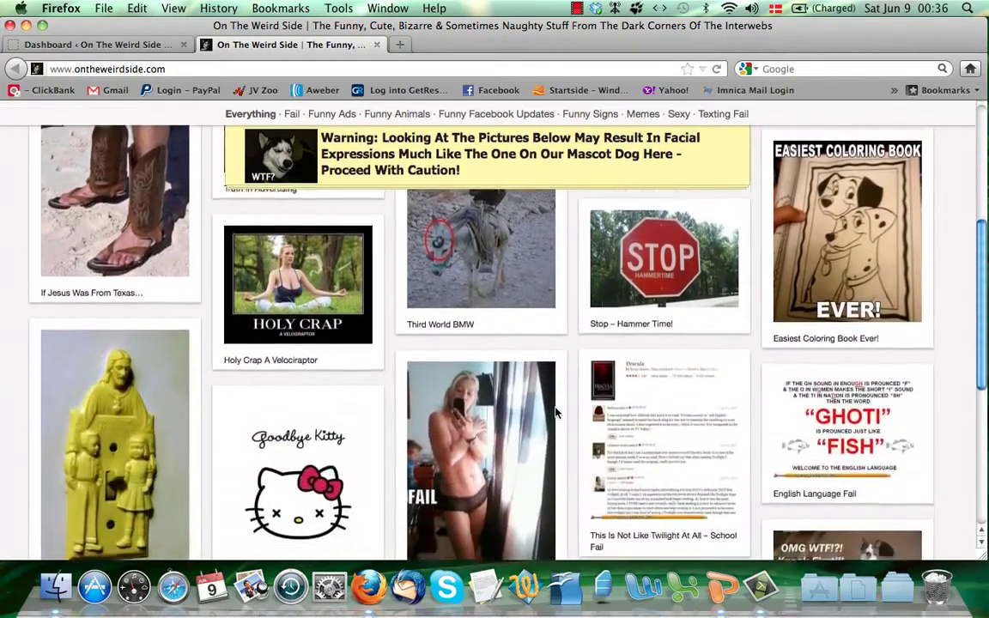
{"action": "scroll", "coordinate": [555, 413], "scroll_direction": "up", "scroll_amount": 5}
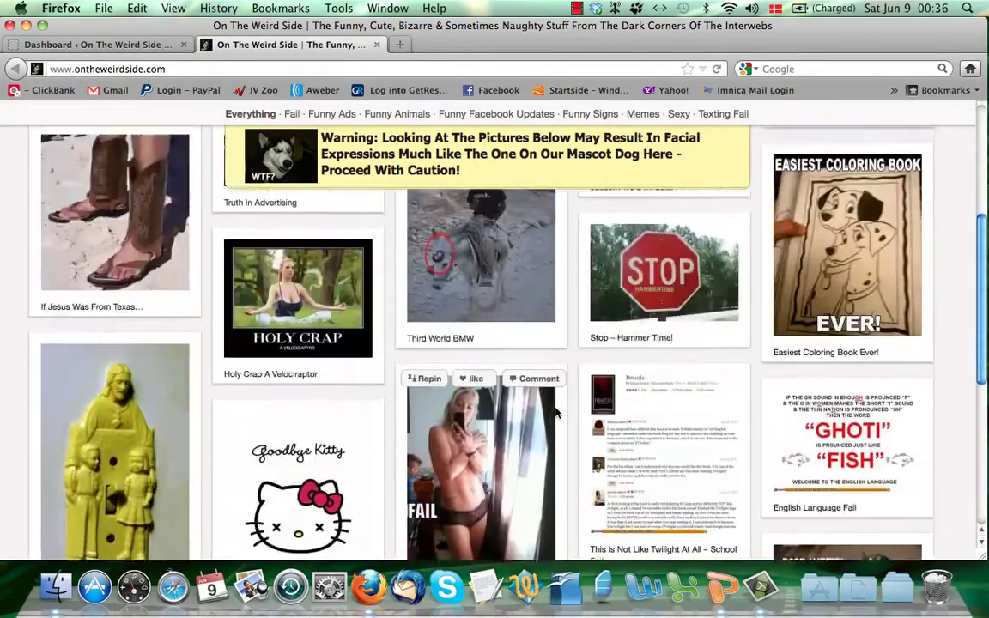
{"action": "scroll", "coordinate": [555, 413], "scroll_direction": "up", "scroll_amount": 2}
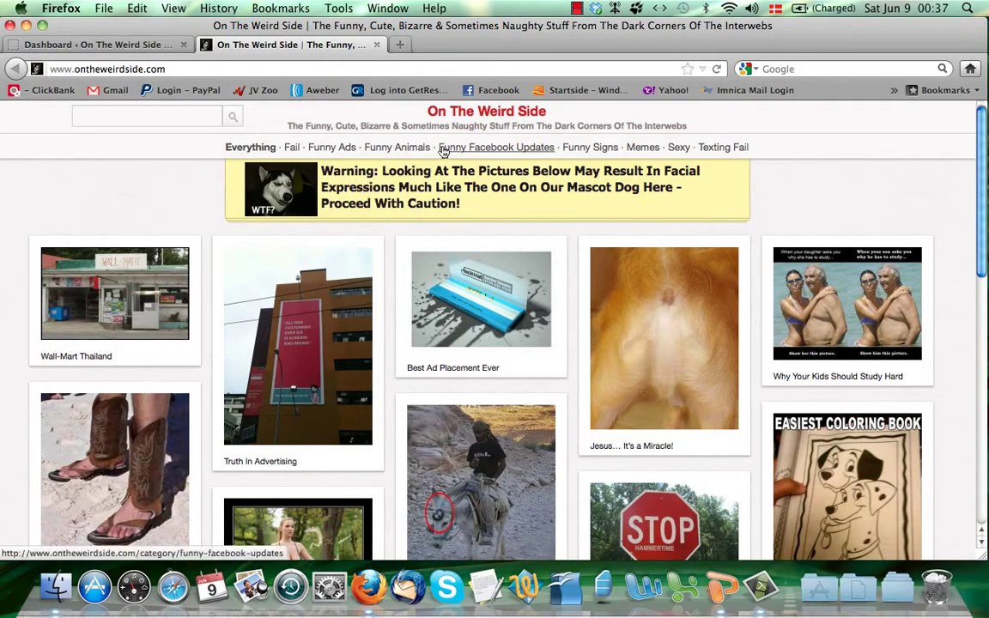
{"action": "mouse_move", "coordinate": [300, 158]}
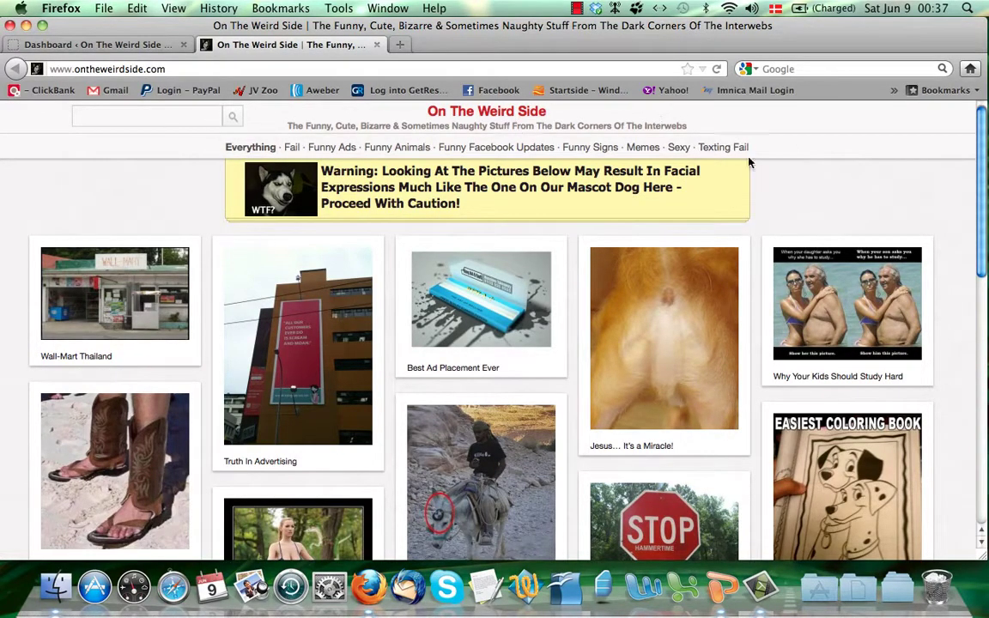
{"action": "mouse_move", "coordinate": [525, 341]}
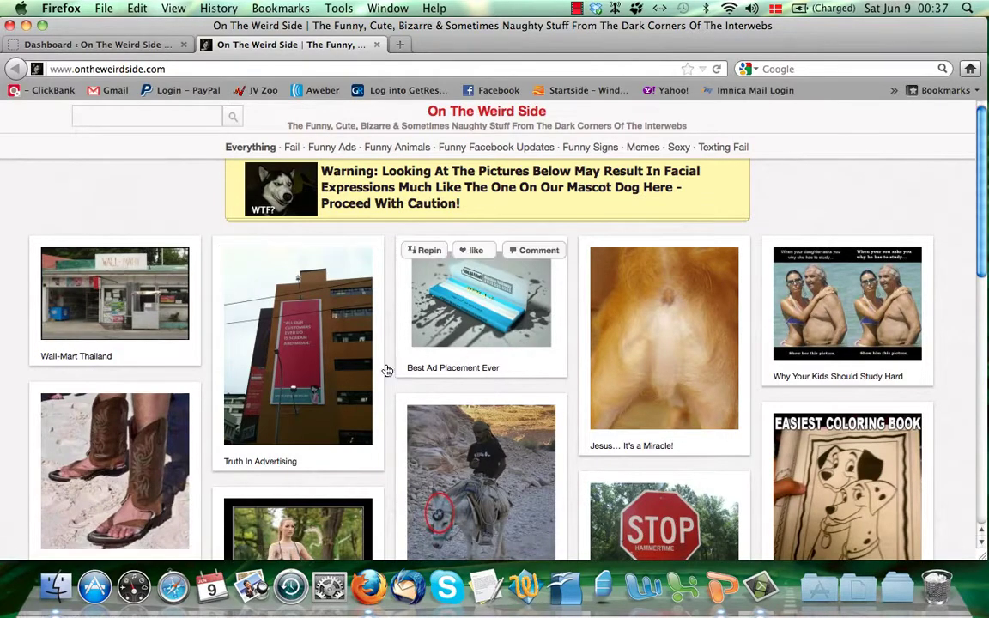
{"action": "scroll", "coordinate": [562, 347], "scroll_direction": "down", "scroll_amount": 3}
{"action": "scroll", "coordinate": [562, 346], "scroll_direction": "up", "scroll_amount": 3}
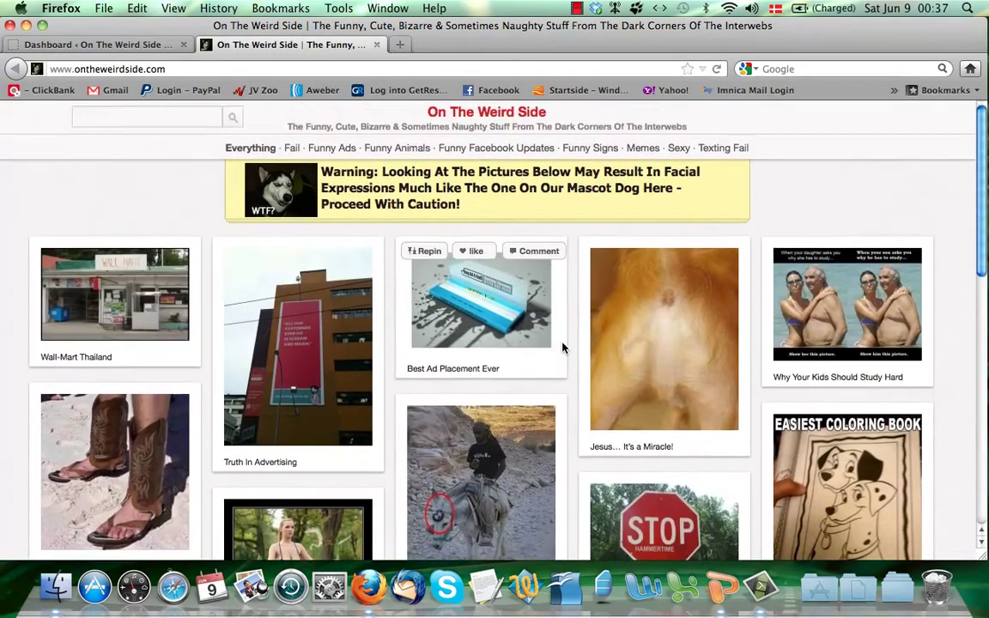
Open the Best Ad Placement Ever post in a new tab, read through it and return to the home page pins.
{"action": "right_click", "coordinate": [521, 335]}
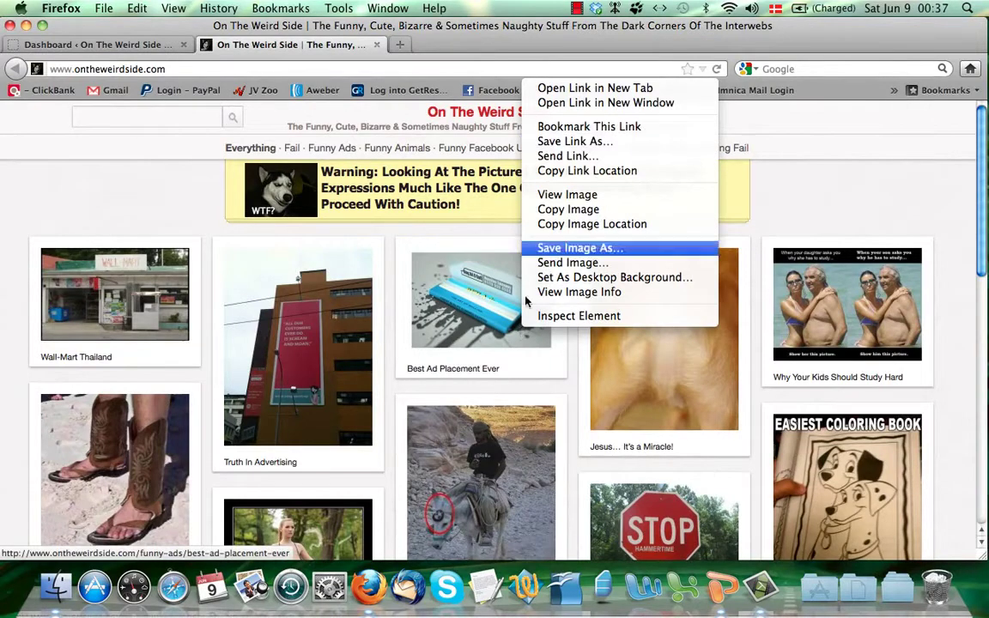
{"action": "left_click", "coordinate": [601, 88]}
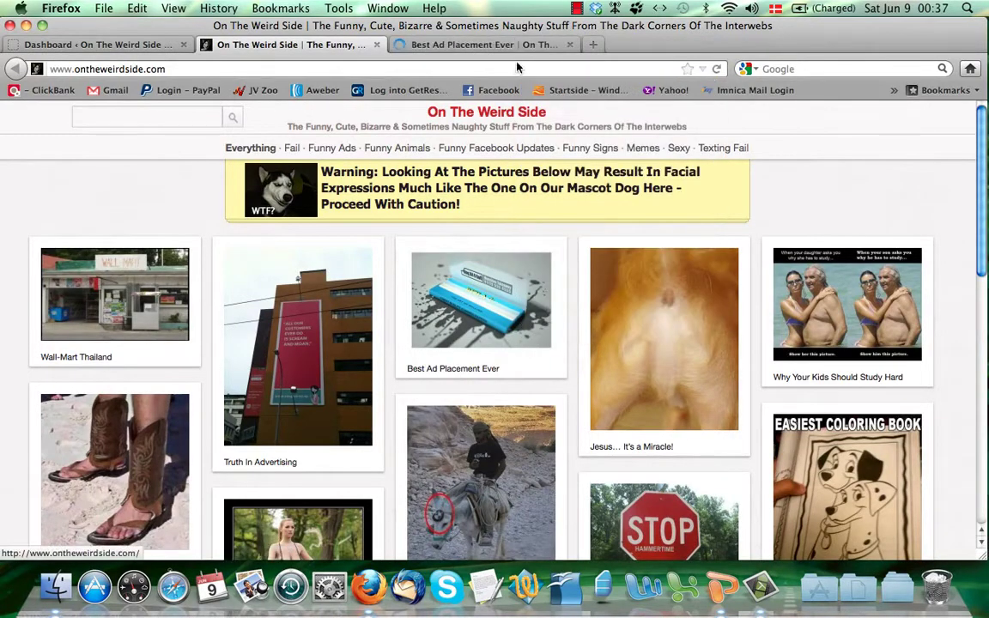
{"action": "left_click", "coordinate": [467, 44]}
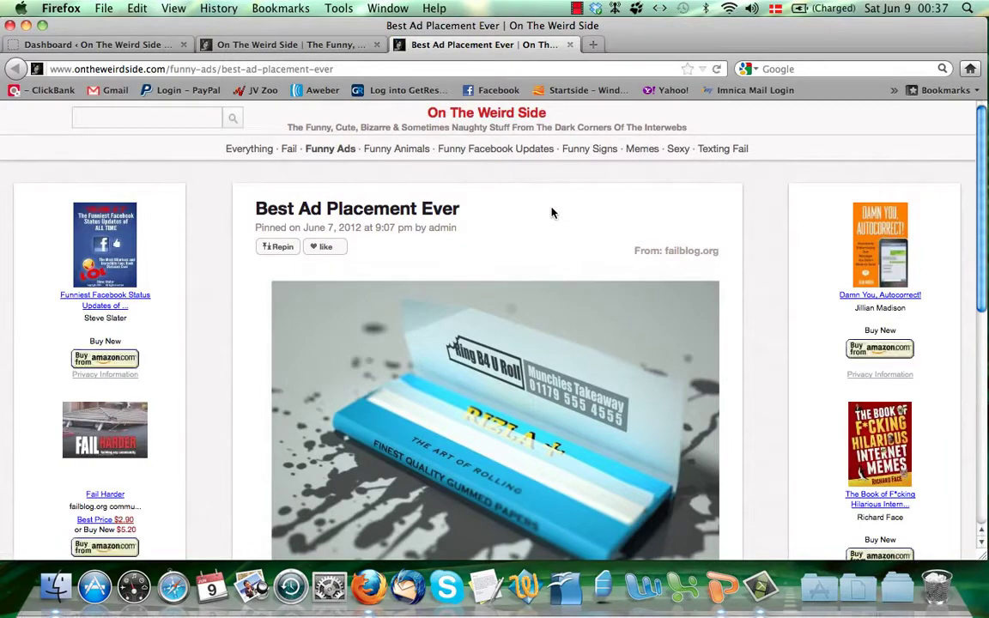
{"action": "scroll", "coordinate": [552, 213], "scroll_direction": "down", "scroll_amount": 1}
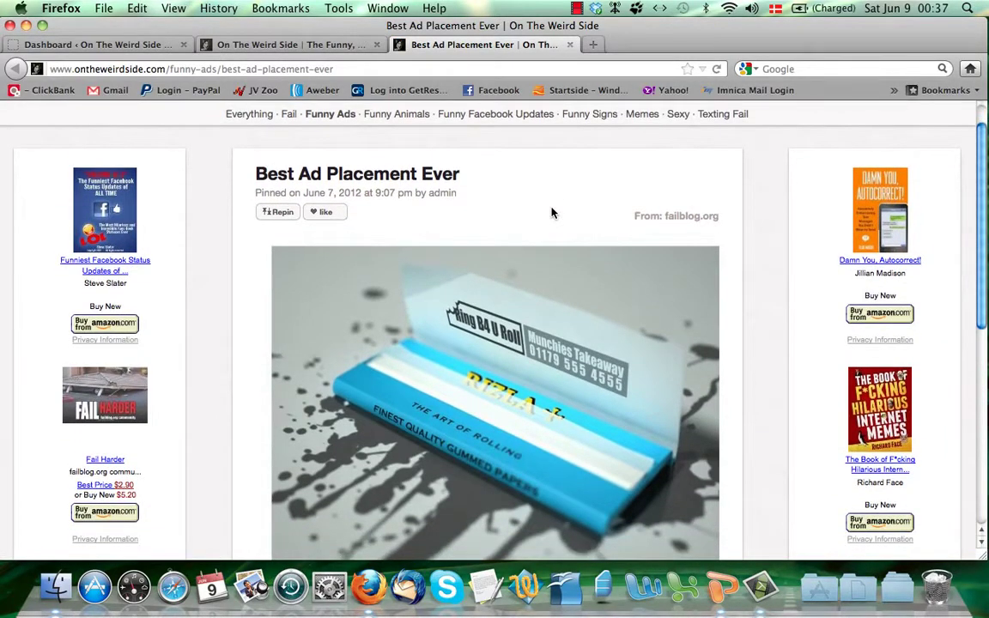
{"action": "scroll", "coordinate": [552, 213], "scroll_direction": "down", "scroll_amount": 1}
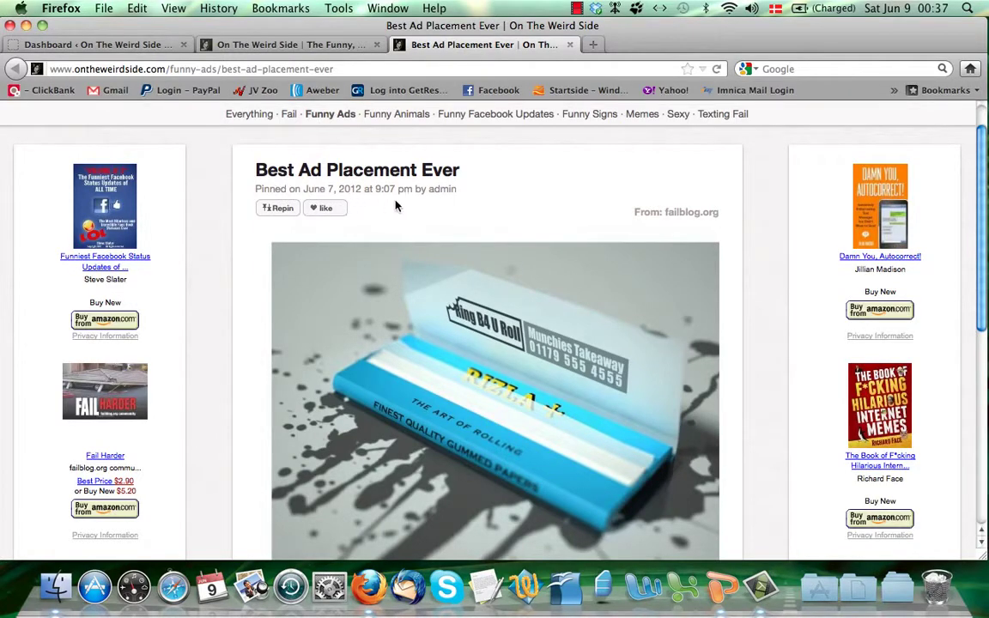
{"action": "scroll", "coordinate": [395, 205], "scroll_direction": "down", "scroll_amount": 2}
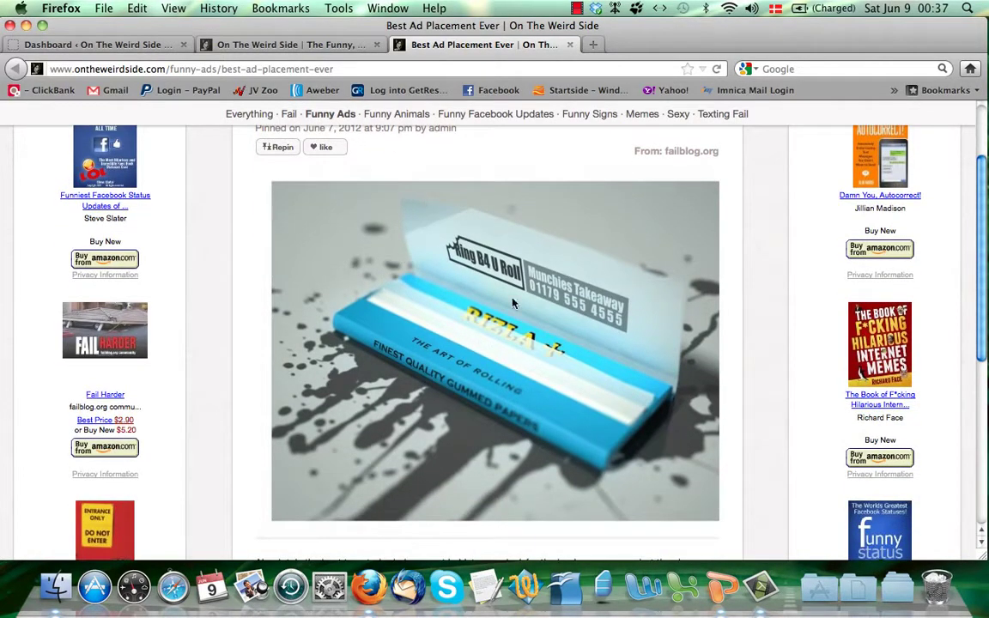
{"action": "scroll", "coordinate": [512, 302], "scroll_direction": "down", "scroll_amount": 3}
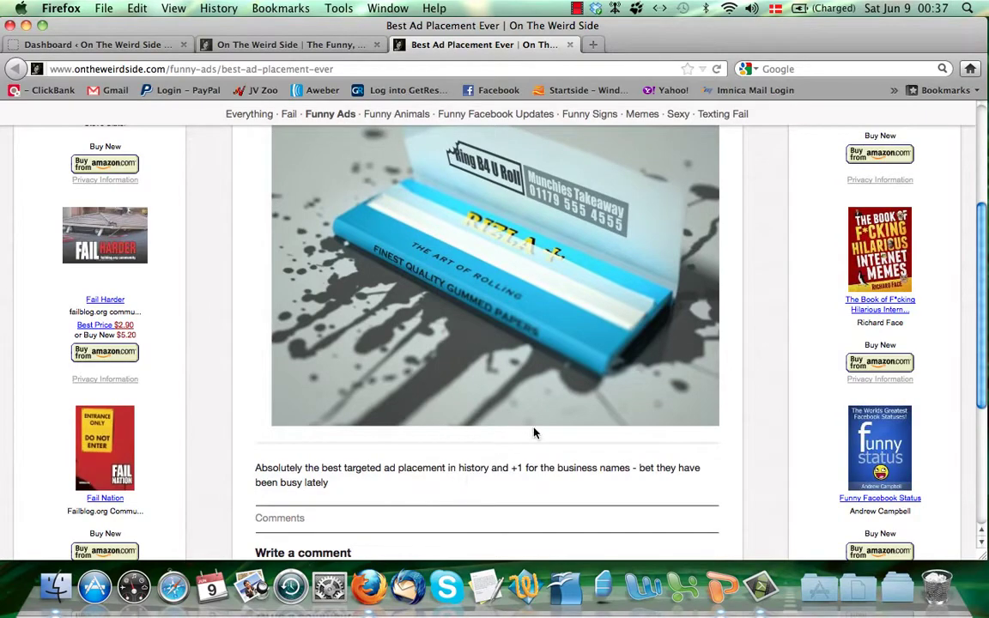
{"action": "scroll", "coordinate": [478, 479], "scroll_direction": "down", "scroll_amount": 2}
{"action": "scroll", "coordinate": [478, 481], "scroll_direction": "up", "scroll_amount": 8}
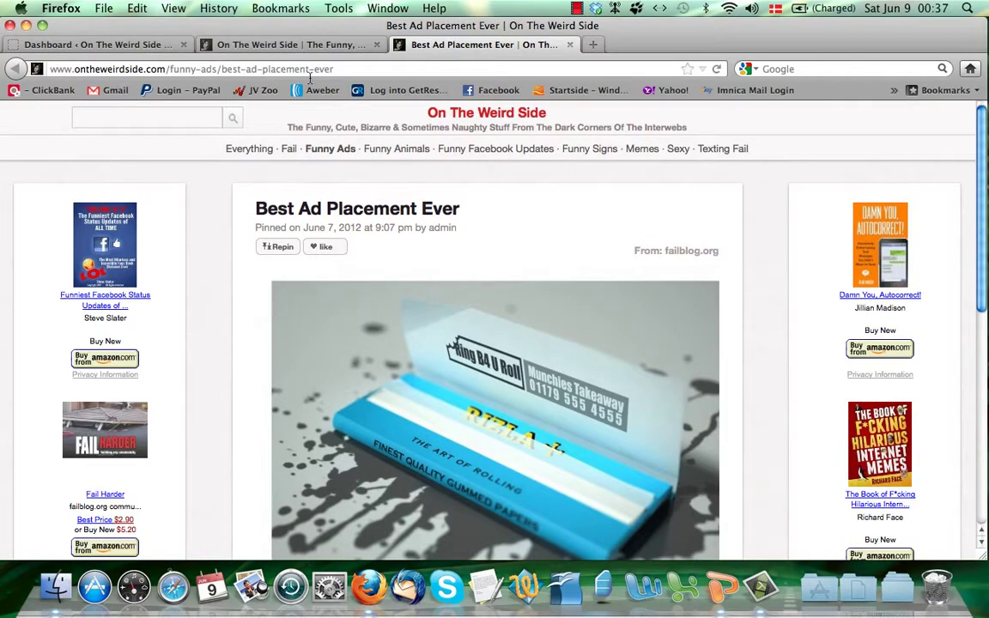
{"action": "left_click", "coordinate": [279, 43]}
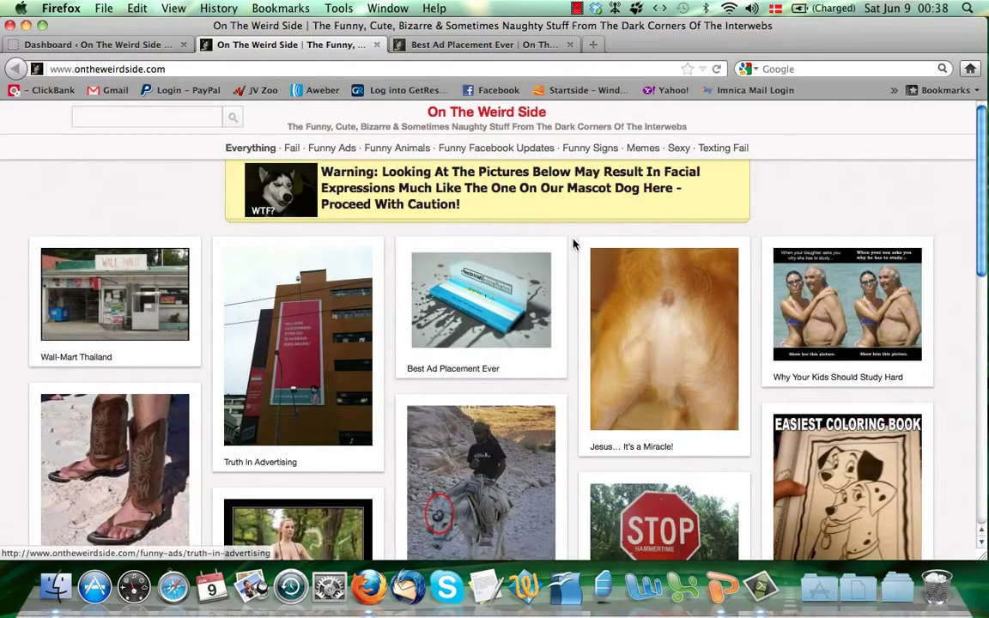
{"action": "mouse_move", "coordinate": [791, 257]}
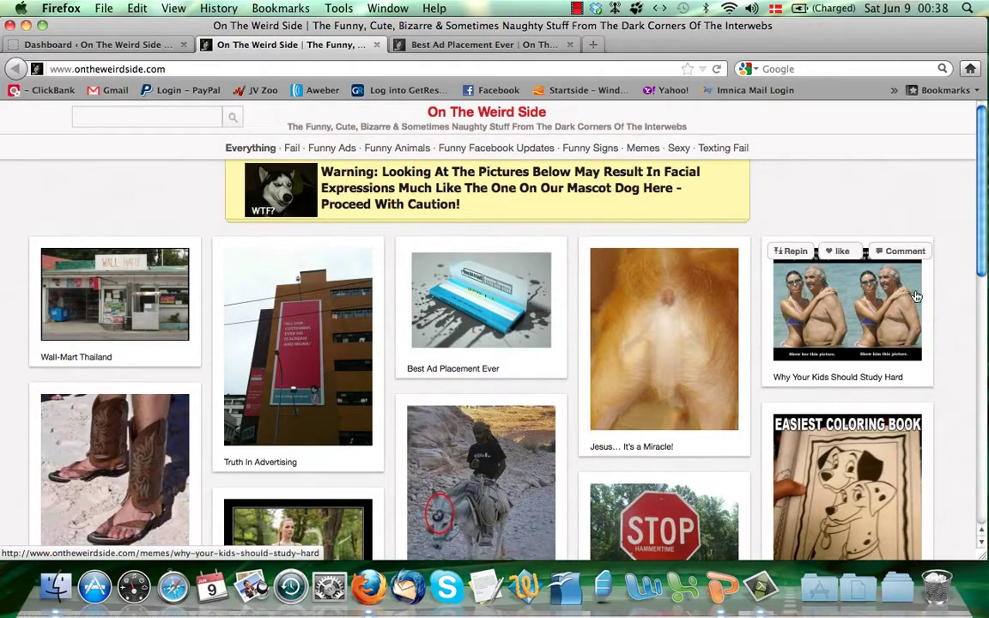
Highlight the failblog.org source link on the Best Ad Placement Ever post, then go from that post to the site's home page.
{"action": "left_click", "coordinate": [525, 48]}
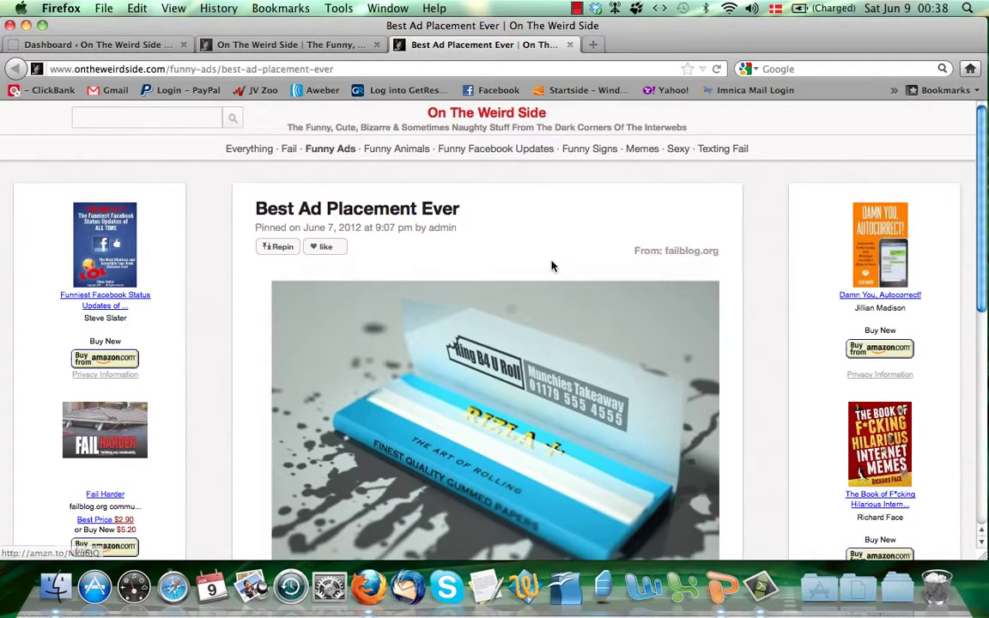
{"action": "scroll", "coordinate": [552, 266], "scroll_direction": "down", "scroll_amount": 1}
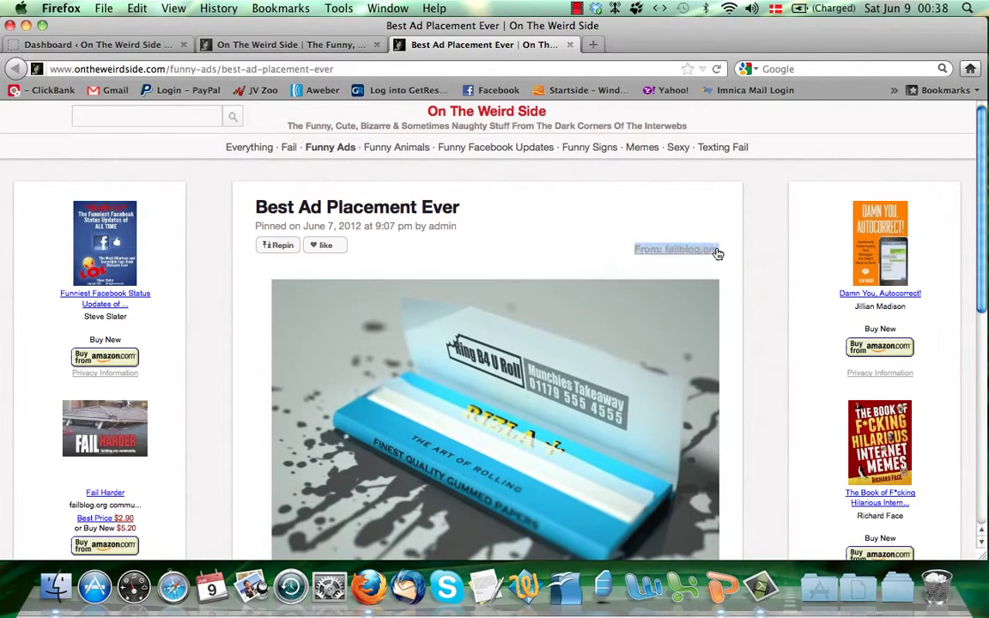
{"action": "left_click_drag", "start_coordinate": [723, 248], "coordinate": [717, 254]}
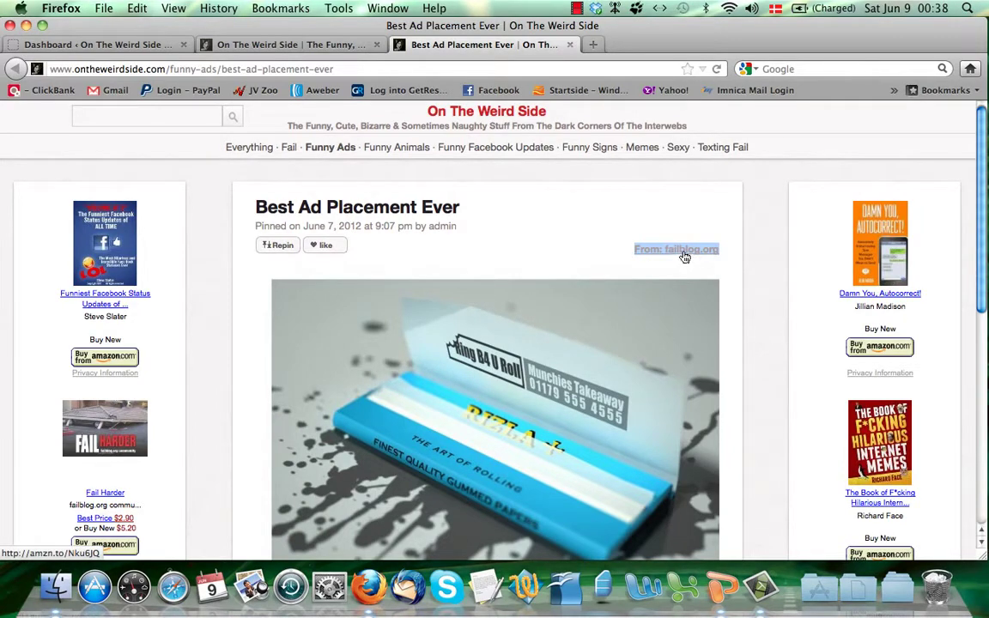
{"action": "left_click", "coordinate": [558, 242]}
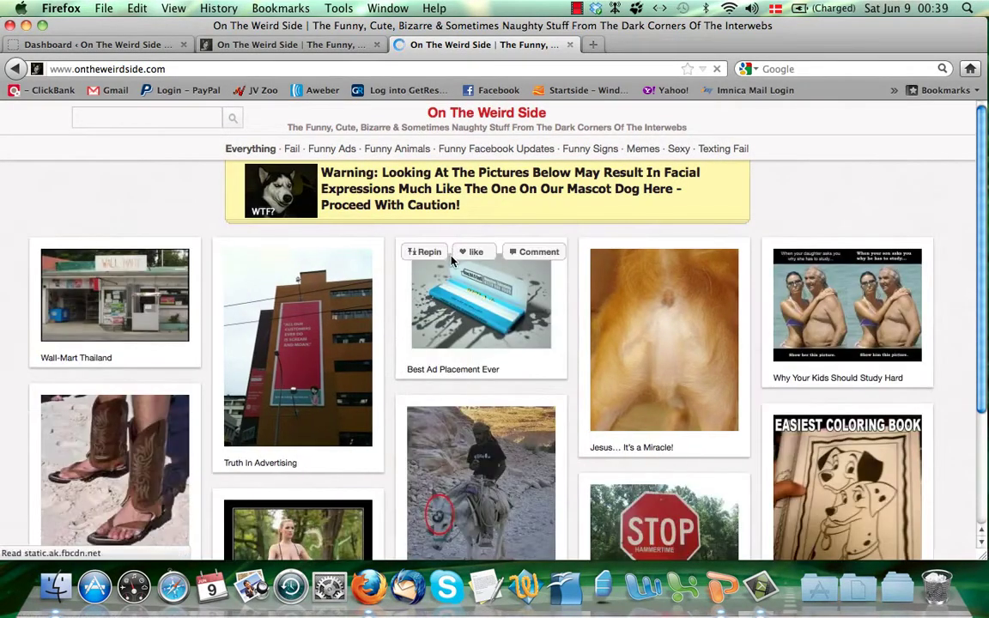
{"action": "scroll", "coordinate": [452, 260], "scroll_direction": "down", "scroll_amount": 2}
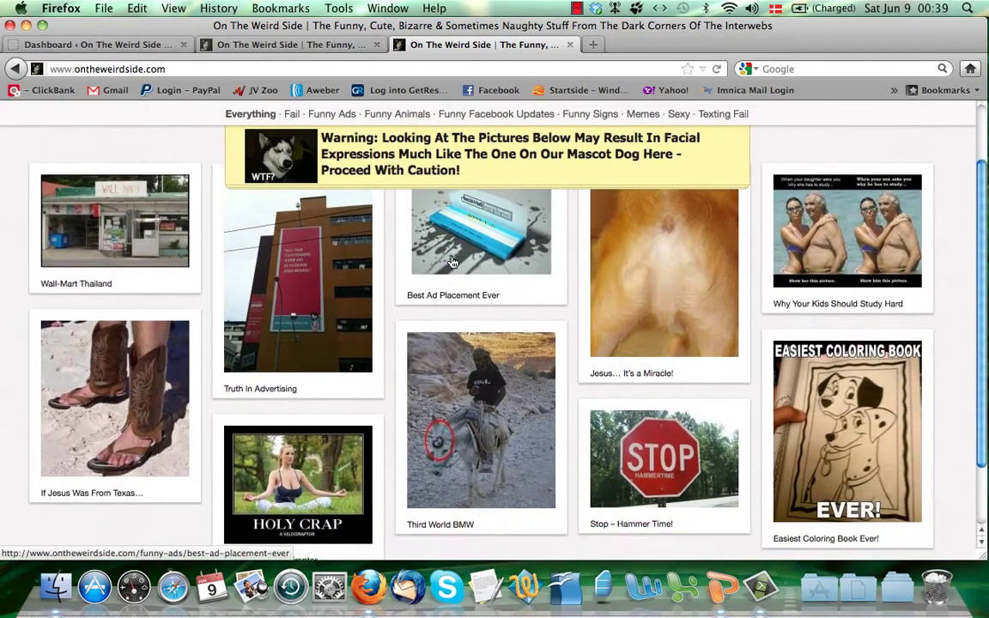
Open the Covert PinPress Theme Options page in the WordPress dashboard and view the Logo, Favicon and Colors section.
{"action": "left_click", "coordinate": [109, 43]}
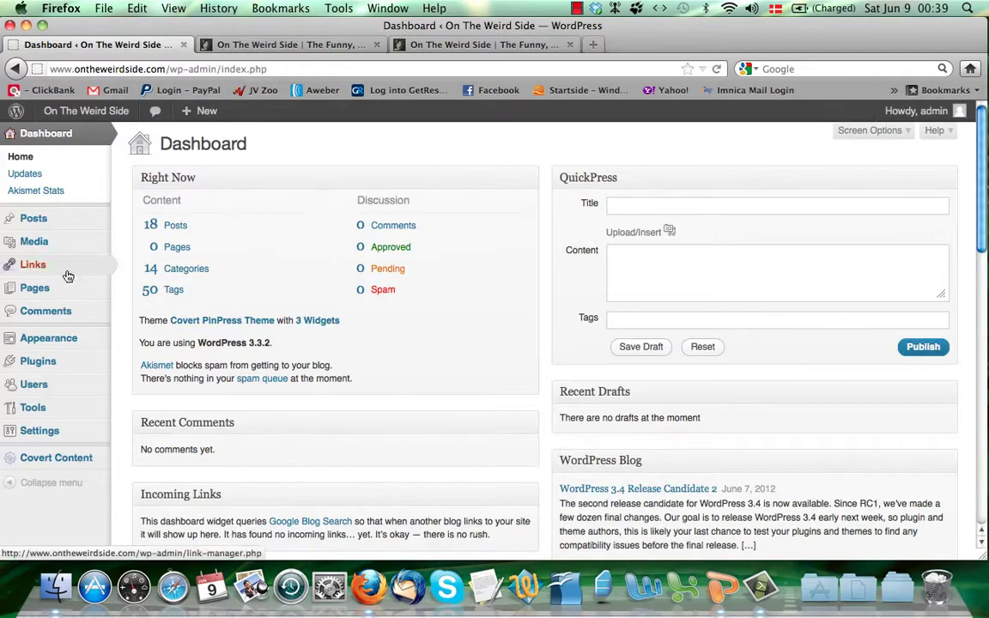
{"action": "mouse_move", "coordinate": [54, 345]}
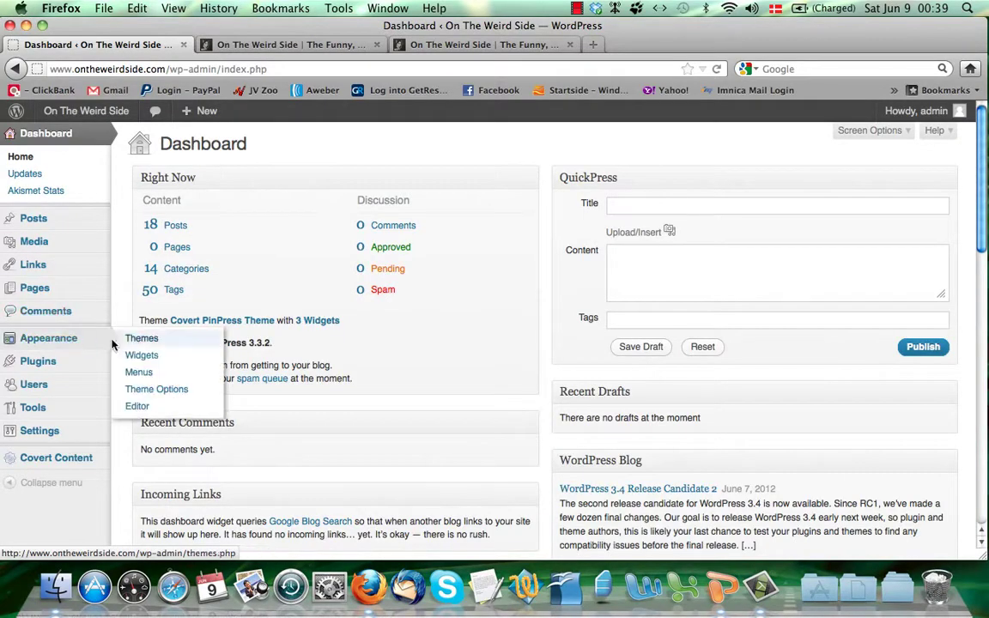
{"action": "left_click", "coordinate": [167, 389]}
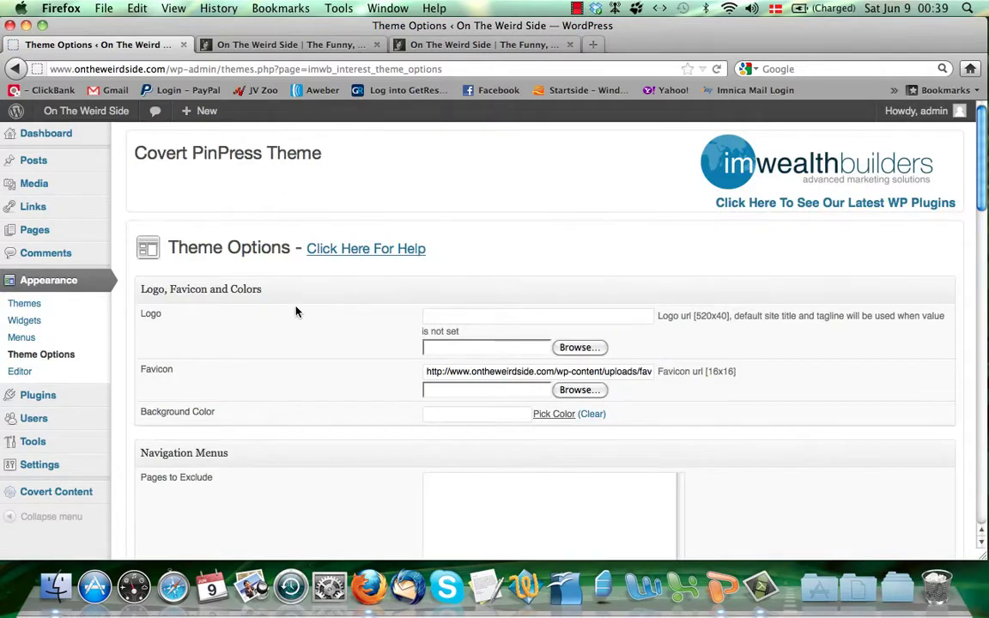
{"action": "scroll", "coordinate": [295, 312], "scroll_direction": "down", "scroll_amount": 1}
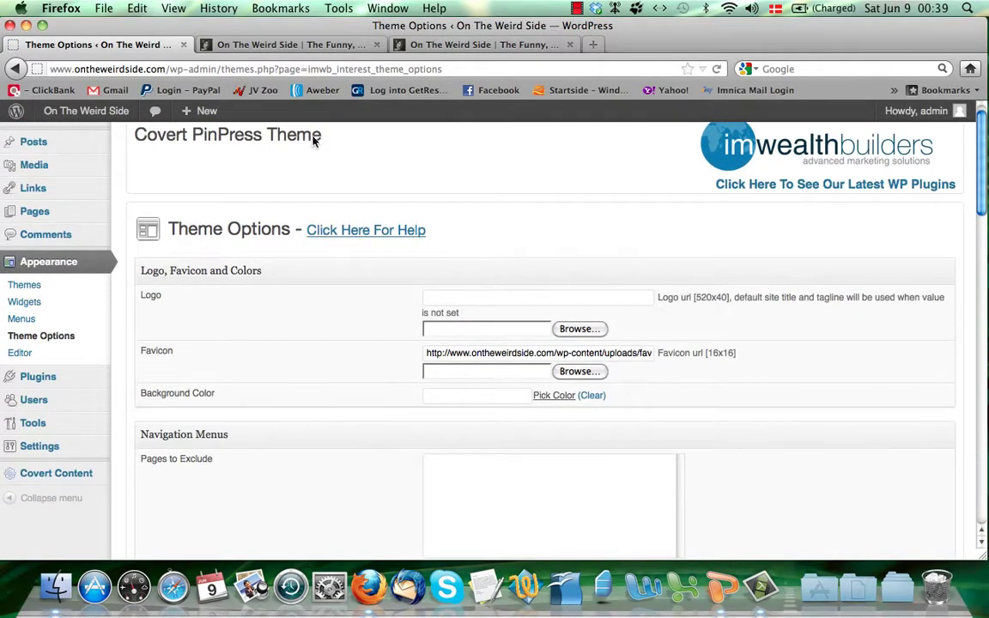
{"action": "scroll", "coordinate": [316, 285], "scroll_direction": "down", "scroll_amount": 2}
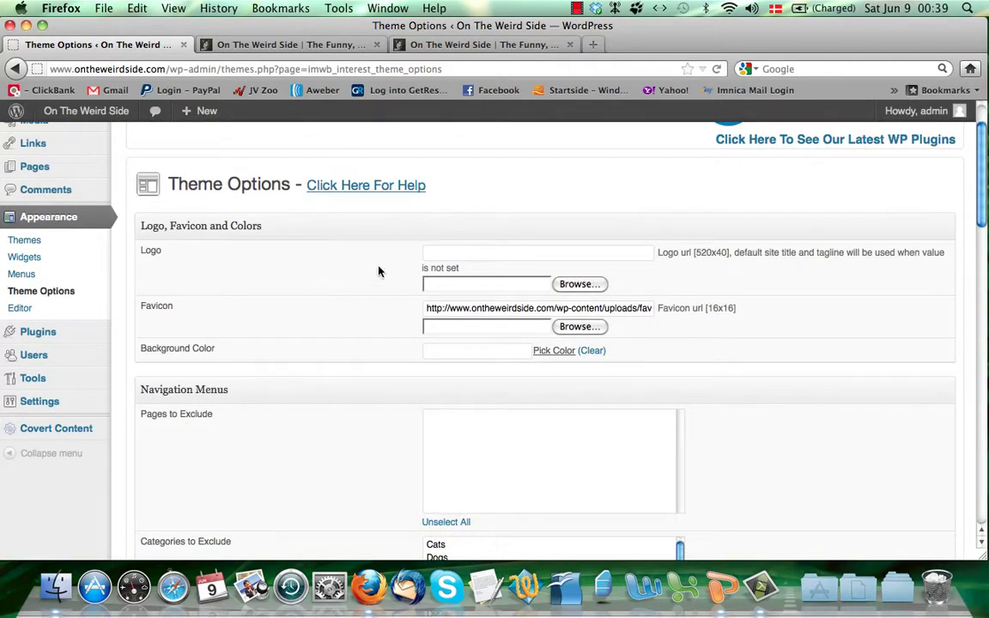
Check the site title and tagline on the live home page, then return to the Logo URL field in the theme options.
{"action": "left_click", "coordinate": [455, 251]}
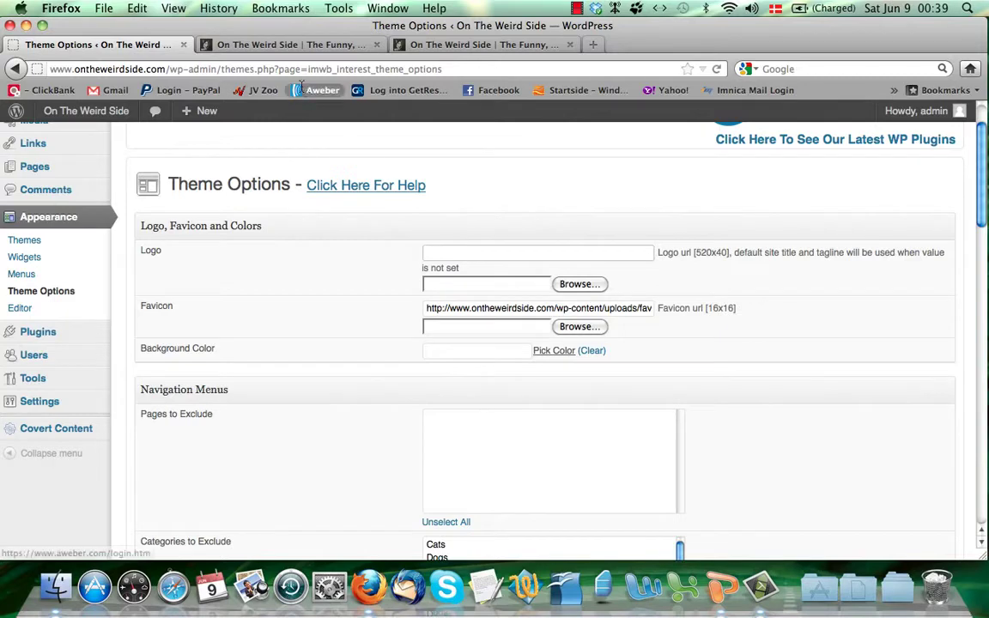
{"action": "left_click", "coordinate": [302, 44]}
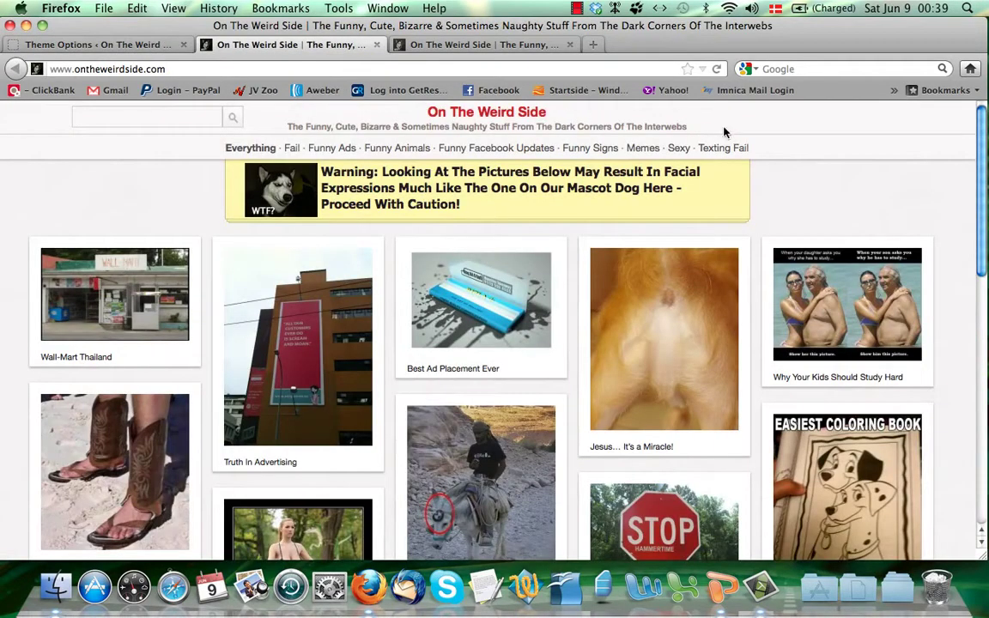
{"action": "mouse_move", "coordinate": [725, 132]}
{"action": "left_mouse_down"}
{"action": "mouse_move", "coordinate": [446, 128]}
{"action": "mouse_move", "coordinate": [711, 130]}
{"action": "left_mouse_up"}
{"action": "left_click", "coordinate": [99, 47]}
{"action": "left_click", "coordinate": [446, 254]}
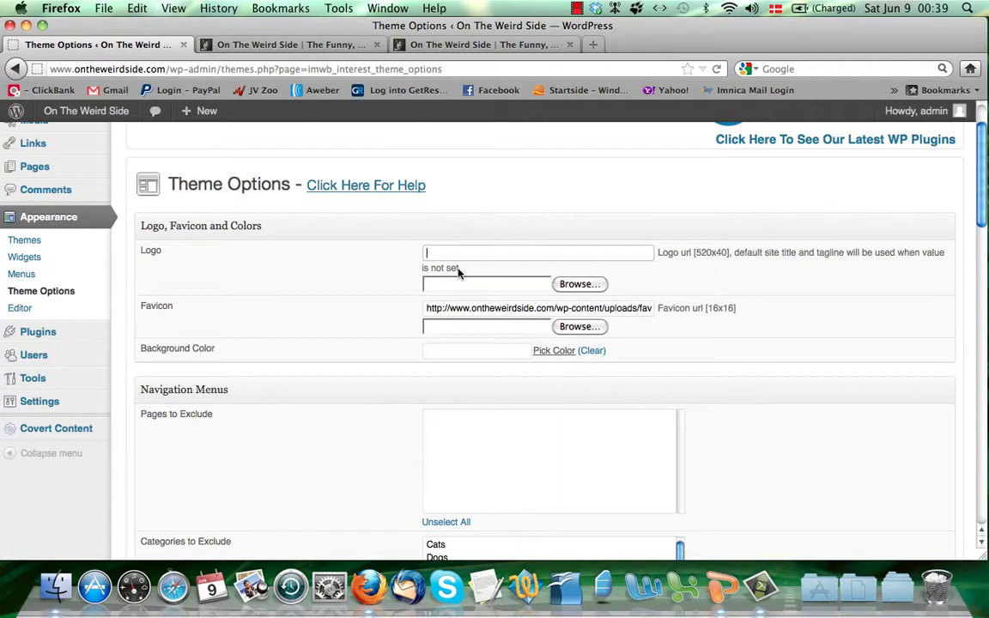
Check the page background on the live home page, then return to the Background Color setting in the theme options.
{"action": "scroll", "coordinate": [353, 347], "scroll_direction": "down", "scroll_amount": 1}
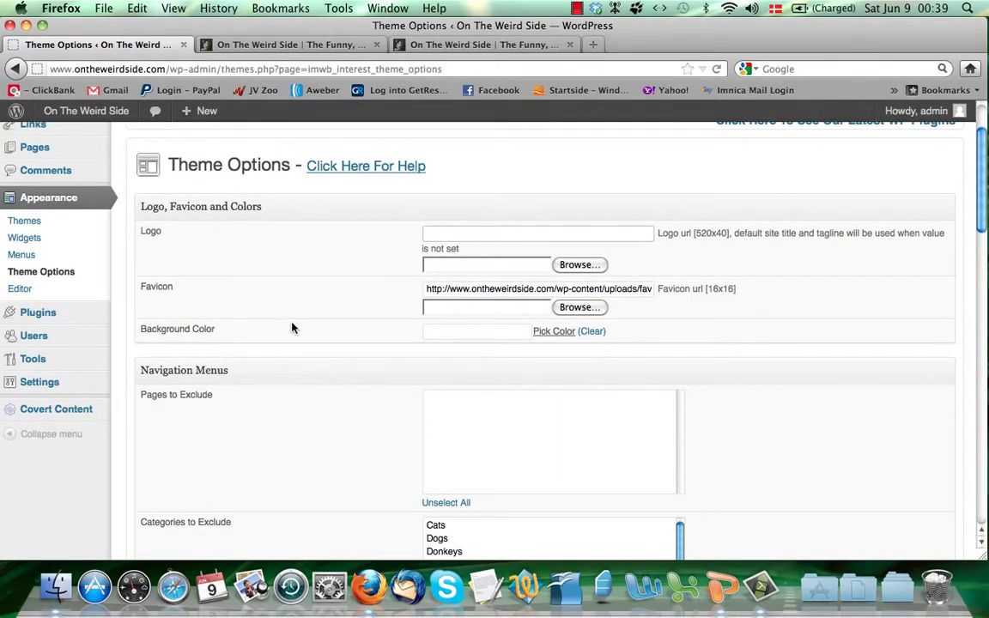
{"action": "scroll", "coordinate": [292, 328], "scroll_direction": "down", "scroll_amount": 3}
{"action": "left_click", "coordinate": [438, 271]}
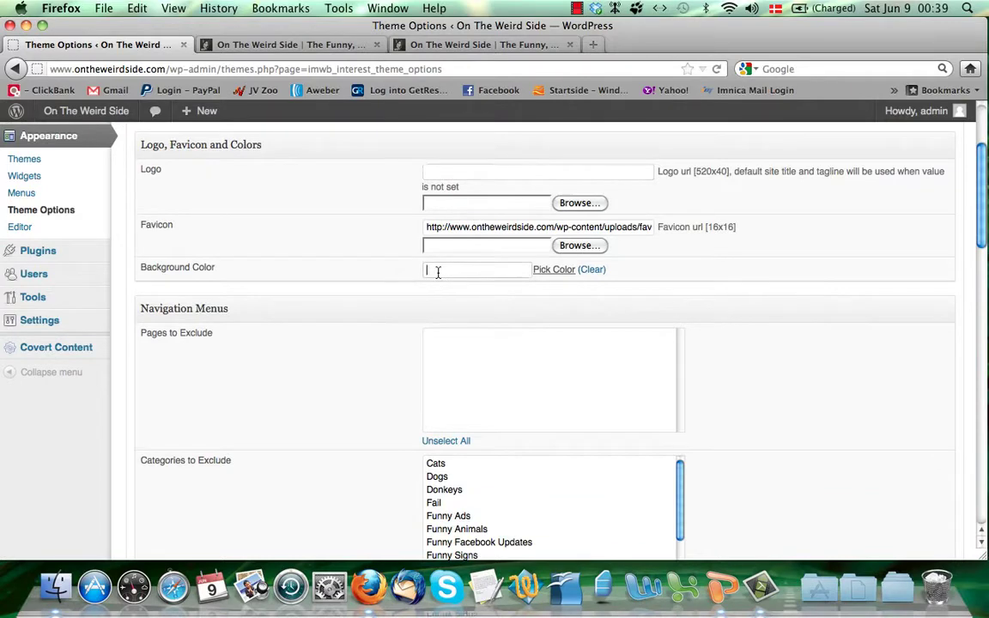
{"action": "left_click", "coordinate": [281, 43]}
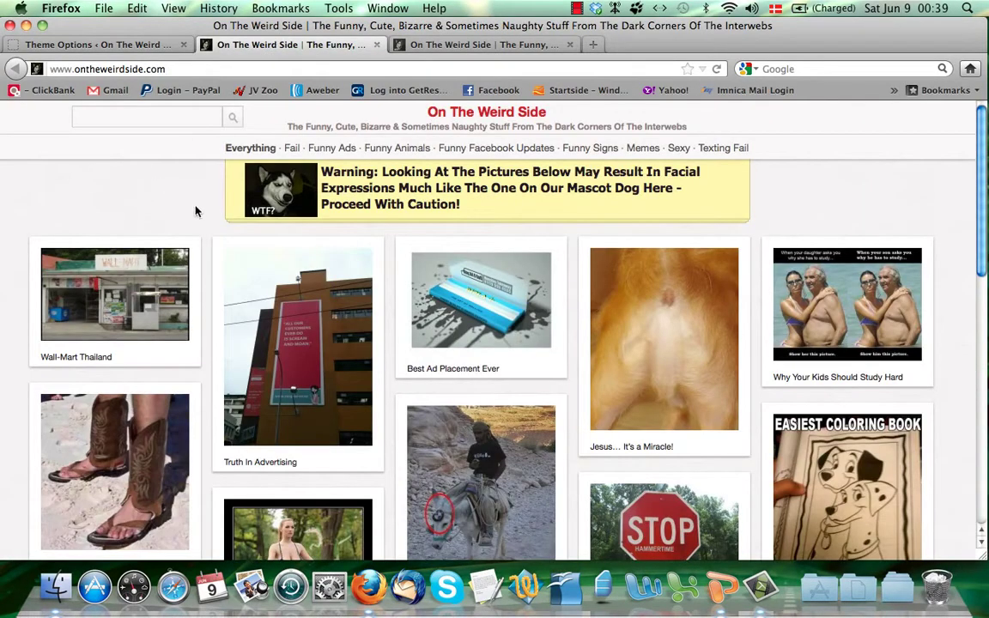
{"action": "left_click", "coordinate": [123, 53]}
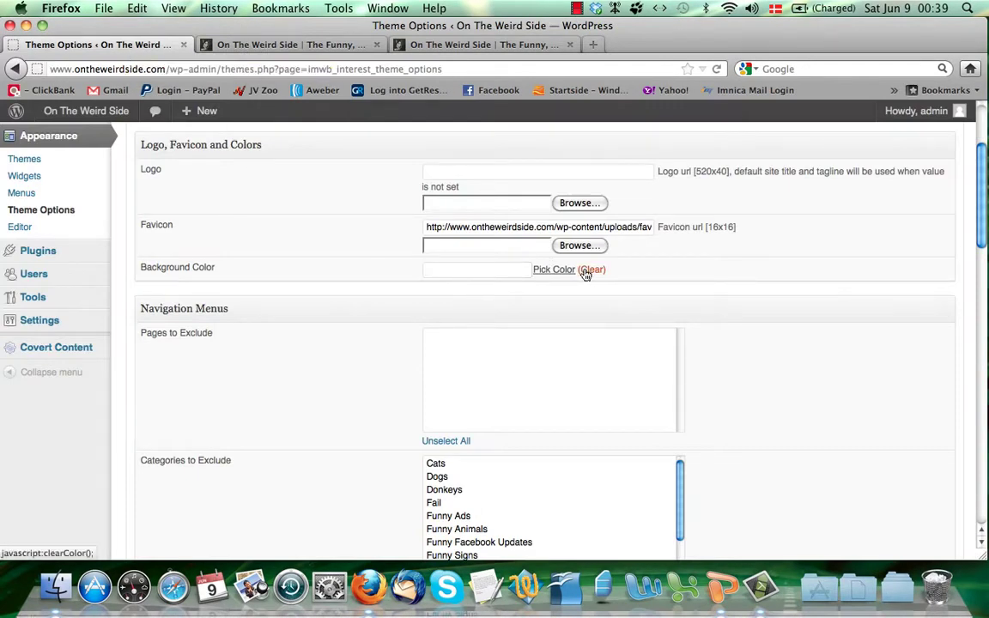
Open the color picker for Background Color, place the cursor in its field and clear the color.
{"action": "left_click", "coordinate": [551, 271]}
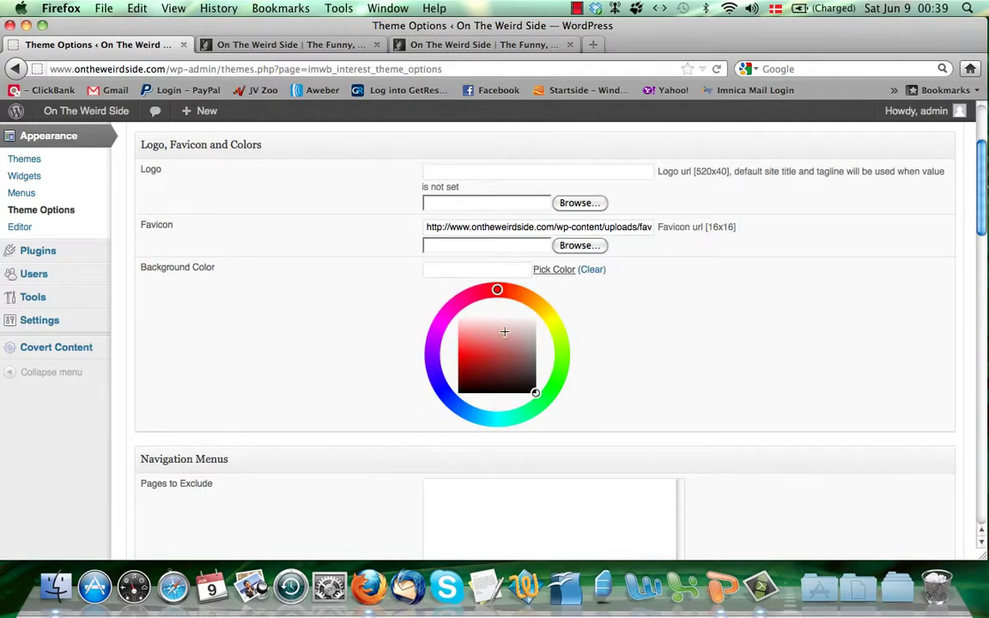
{"action": "left_click", "coordinate": [452, 271]}
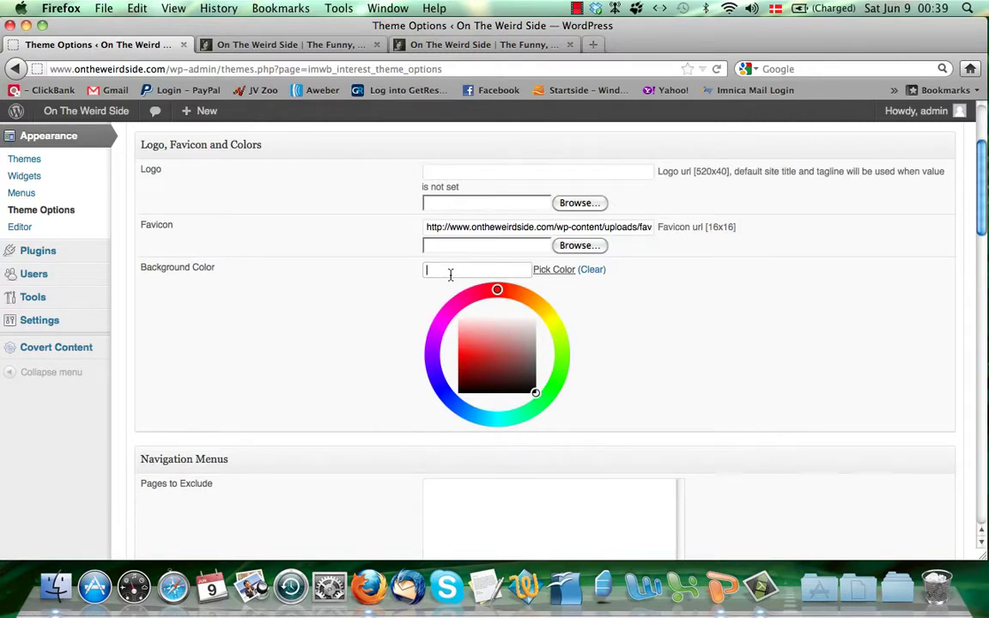
{"action": "left_click", "coordinate": [583, 271]}
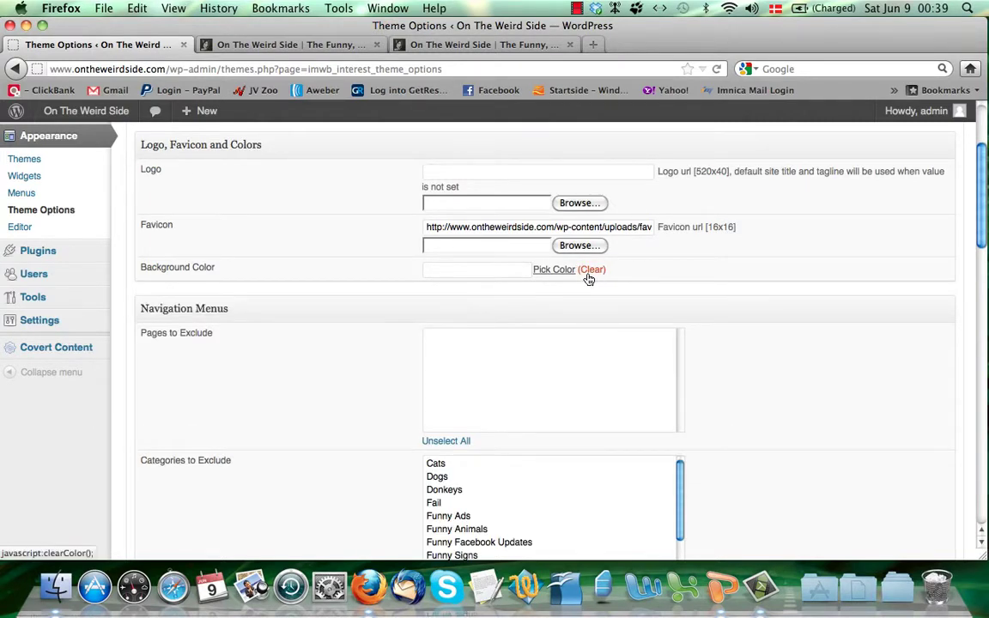
View the Navigation Menus exclusion settings, compare them with the category menu on the live home page and return to the theme options.
{"action": "scroll", "coordinate": [709, 263], "scroll_direction": "down", "scroll_amount": 4}
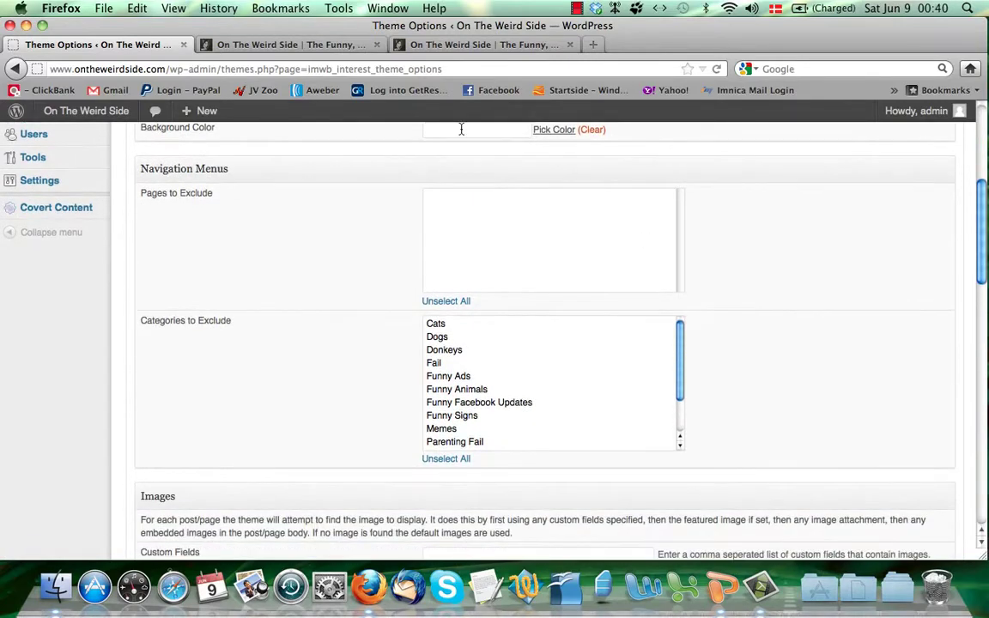
{"action": "left_click", "coordinate": [282, 44]}
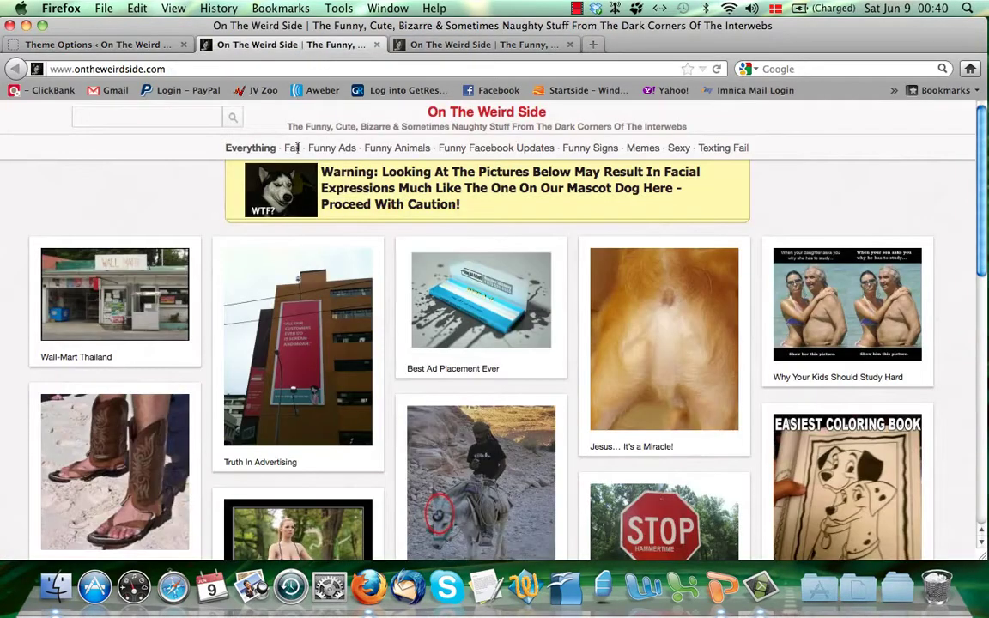
{"action": "mouse_move", "coordinate": [283, 151]}
{"action": "left_click", "coordinate": [111, 45]}
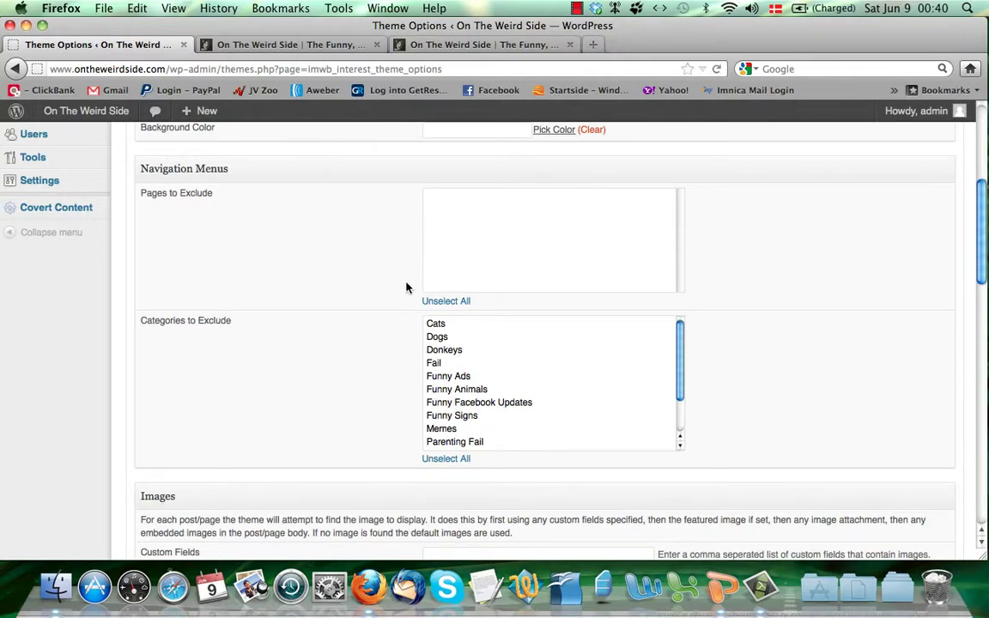
Examine the Images section of the theme options, including the Custom Fields entry and the three default image settings.
{"action": "scroll", "coordinate": [353, 294], "scroll_direction": "down", "scroll_amount": 8}
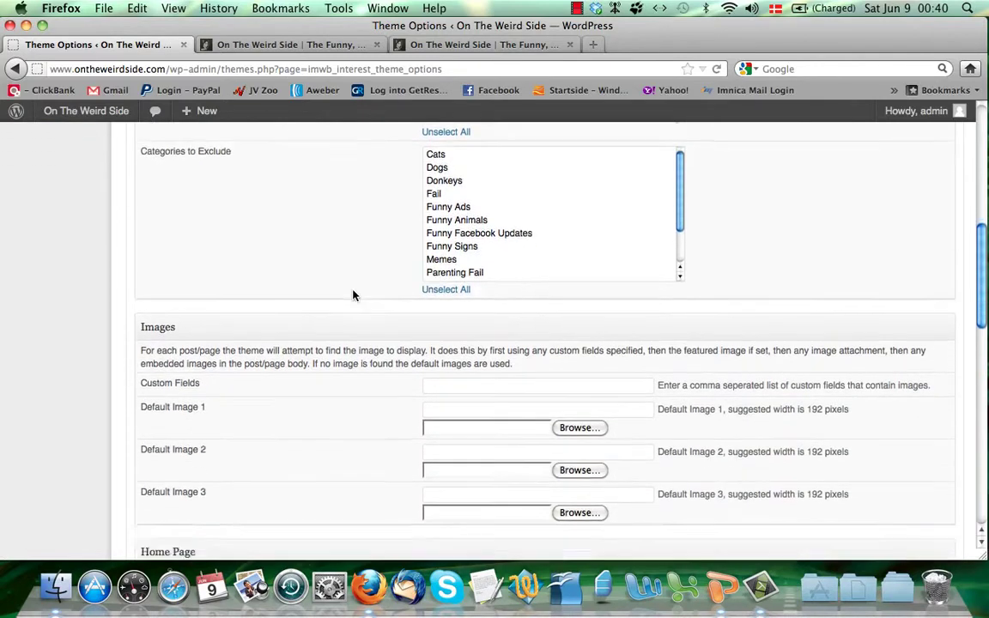
{"action": "scroll", "coordinate": [353, 295], "scroll_direction": "down", "scroll_amount": 1}
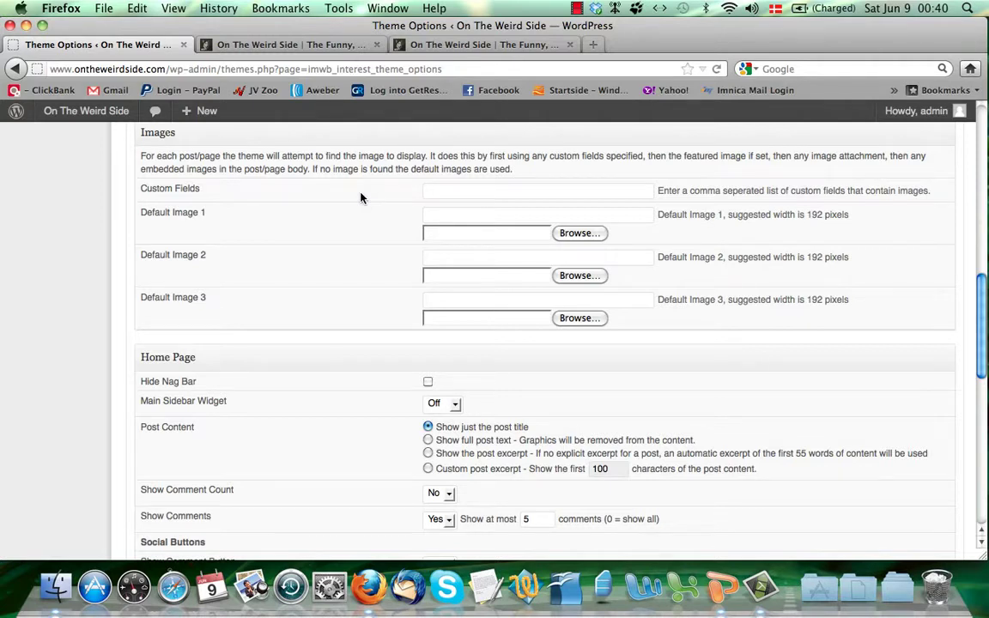
{"action": "left_click", "coordinate": [460, 192]}
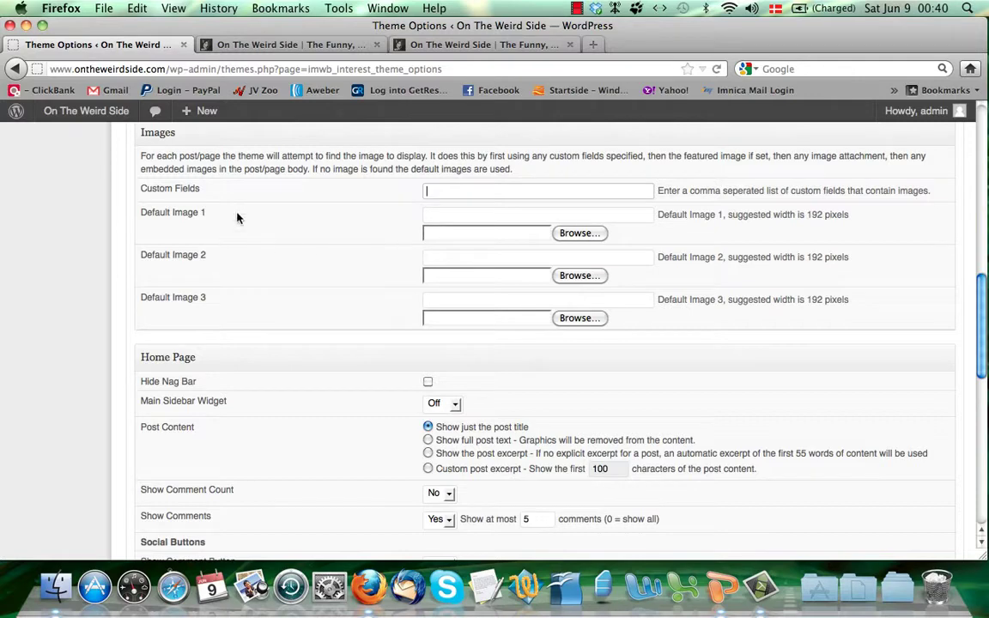
{"action": "scroll", "coordinate": [279, 304], "scroll_direction": "down", "scroll_amount": 3}
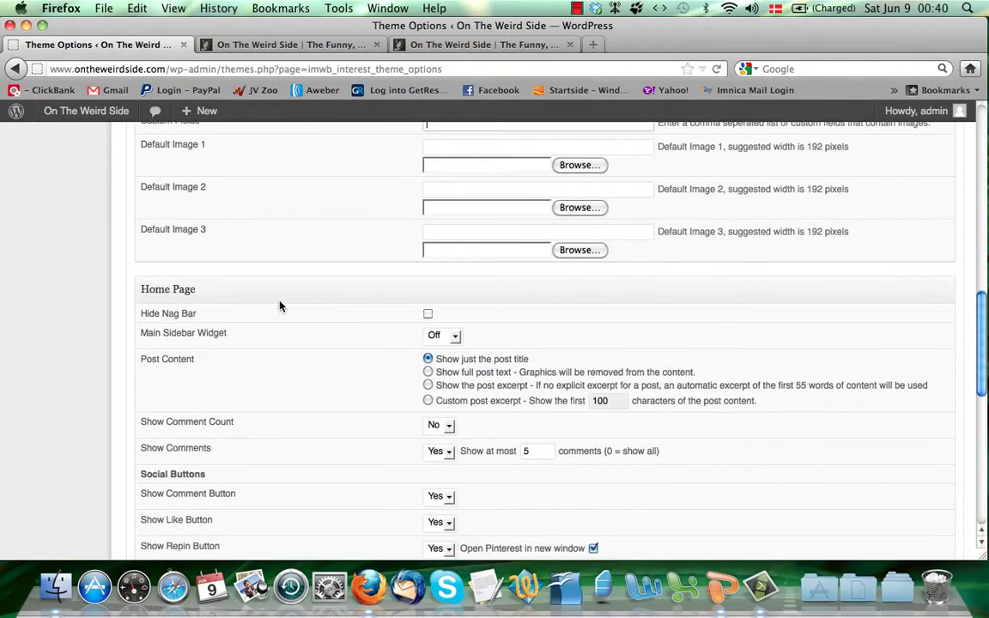
{"action": "scroll", "coordinate": [280, 307], "scroll_direction": "up", "scroll_amount": 1}
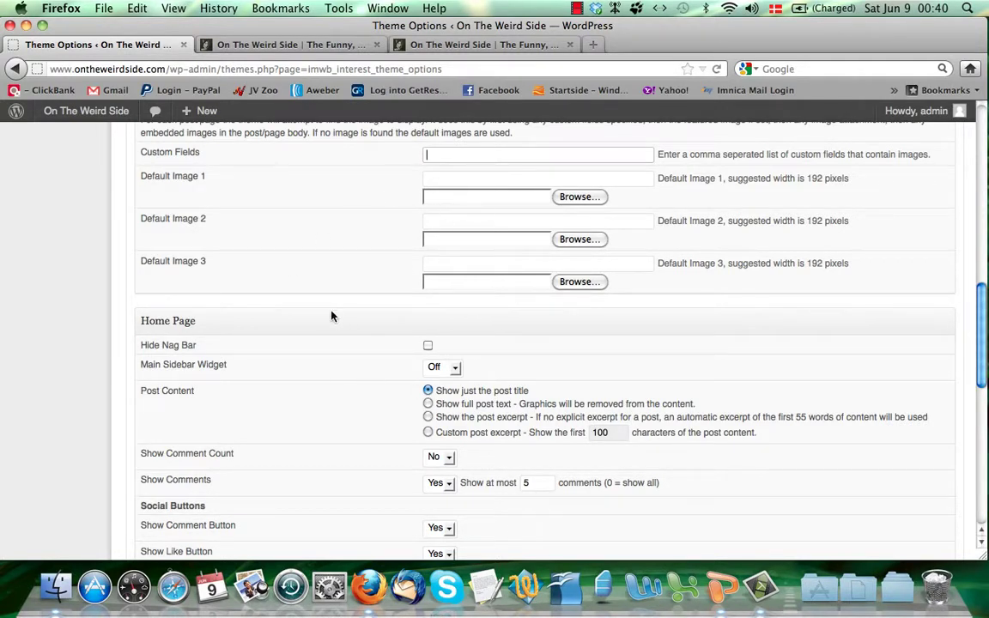
Check the nag bar on the live home page, then enable Hide Nag Bar in the Home Page theme options.
{"action": "scroll", "coordinate": [366, 281], "scroll_direction": "down", "scroll_amount": 5}
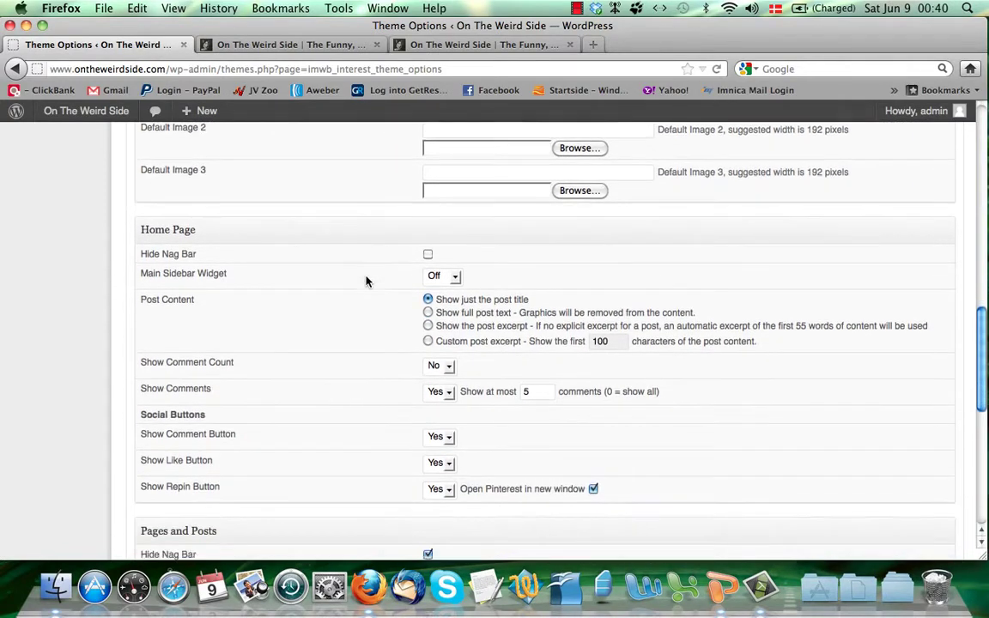
{"action": "scroll", "coordinate": [366, 281], "scroll_direction": "down", "scroll_amount": 1}
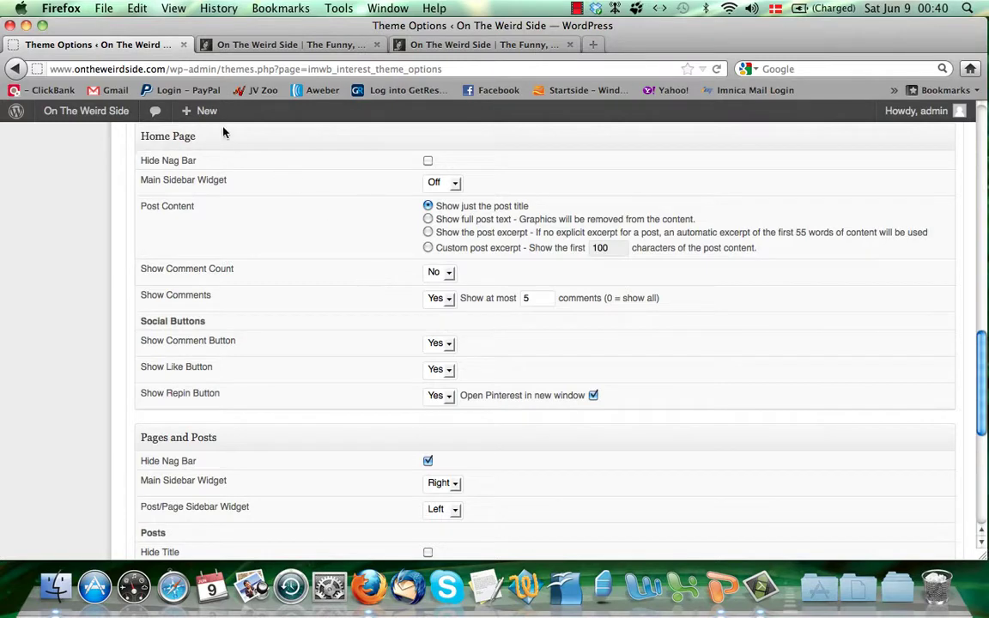
{"action": "left_click", "coordinate": [292, 45]}
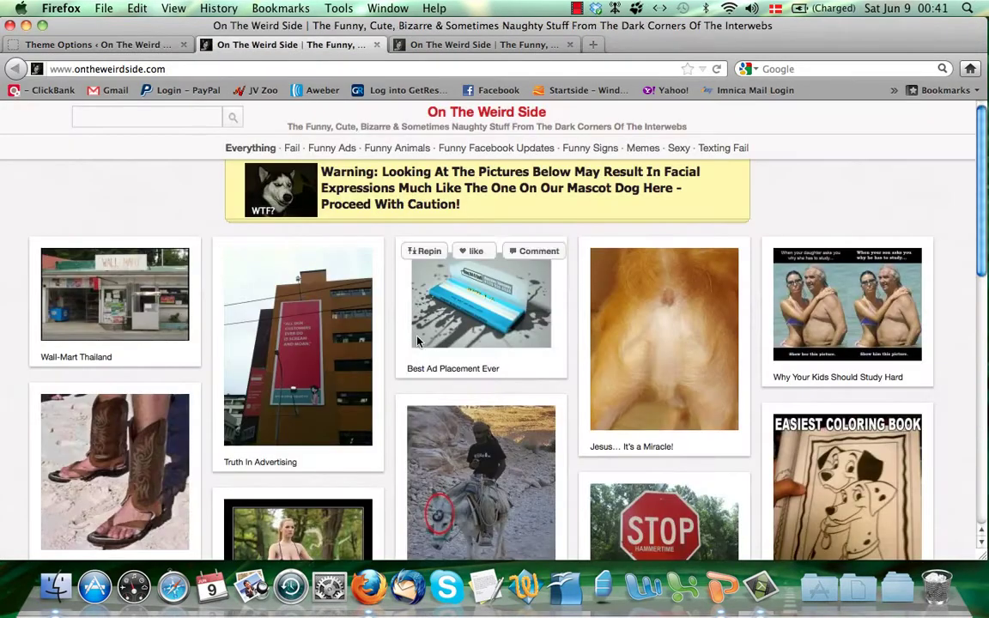
{"action": "left_click", "coordinate": [137, 45]}
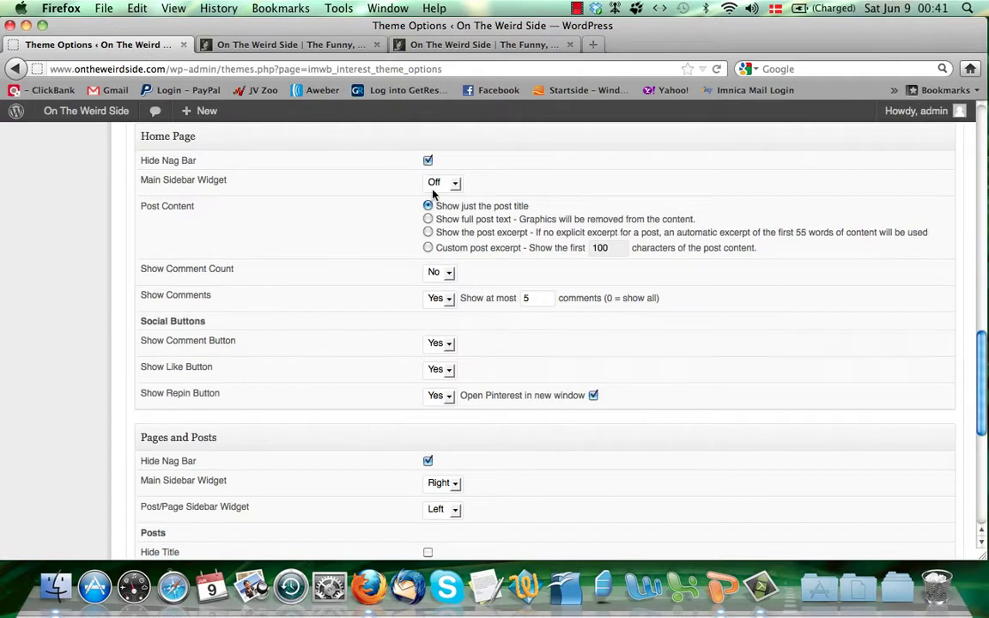
View the Main Sidebar Widget choices in the Home Page section and keep it set to Off.
{"action": "left_click", "coordinate": [435, 184]}
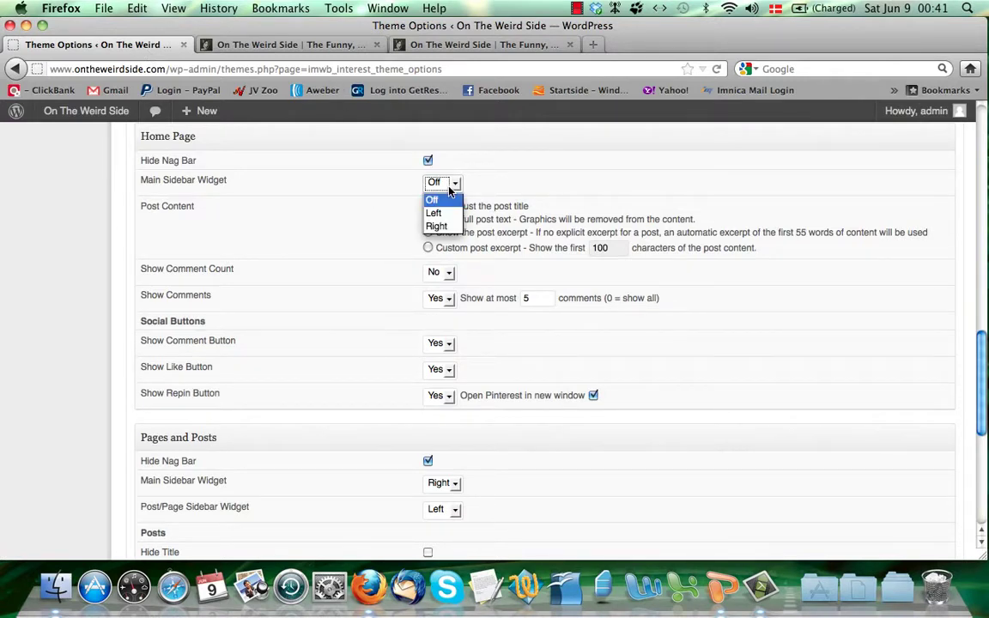
{"action": "left_click", "coordinate": [435, 195]}
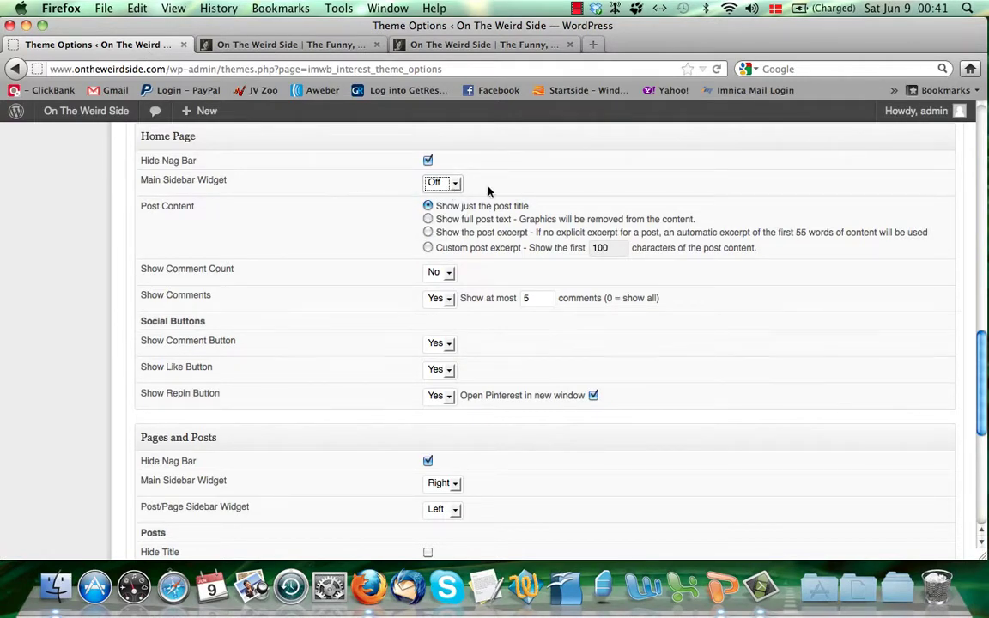
{"action": "scroll", "coordinate": [307, 205], "scroll_direction": "down", "scroll_amount": 1}
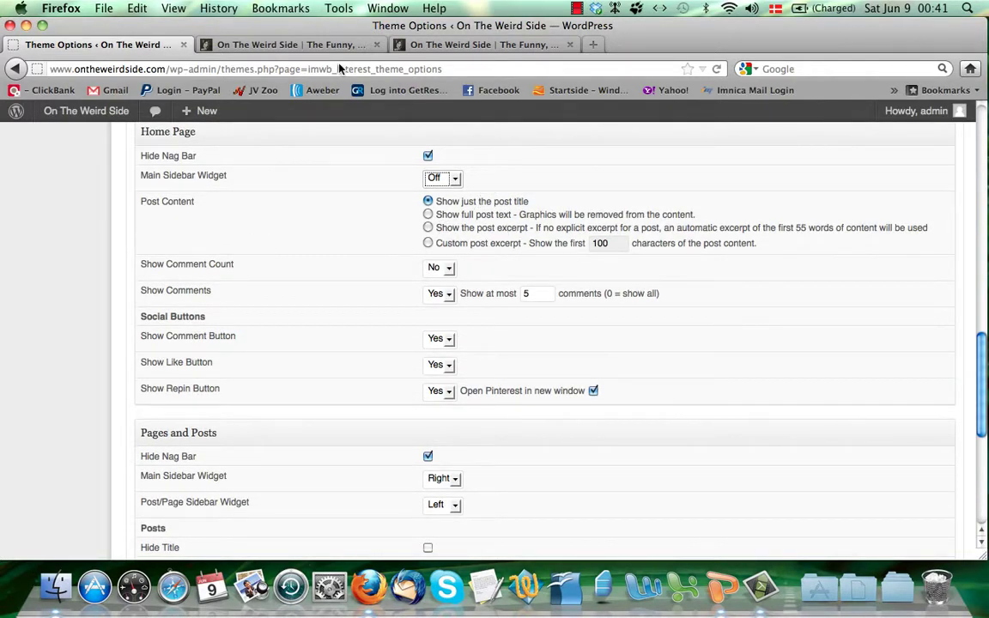
Check how post titles appear under the pins on the live home page, then return to the Post Content options.
{"action": "left_click", "coordinate": [301, 45]}
{"action": "scroll", "coordinate": [326, 279], "scroll_direction": "down", "scroll_amount": 2}
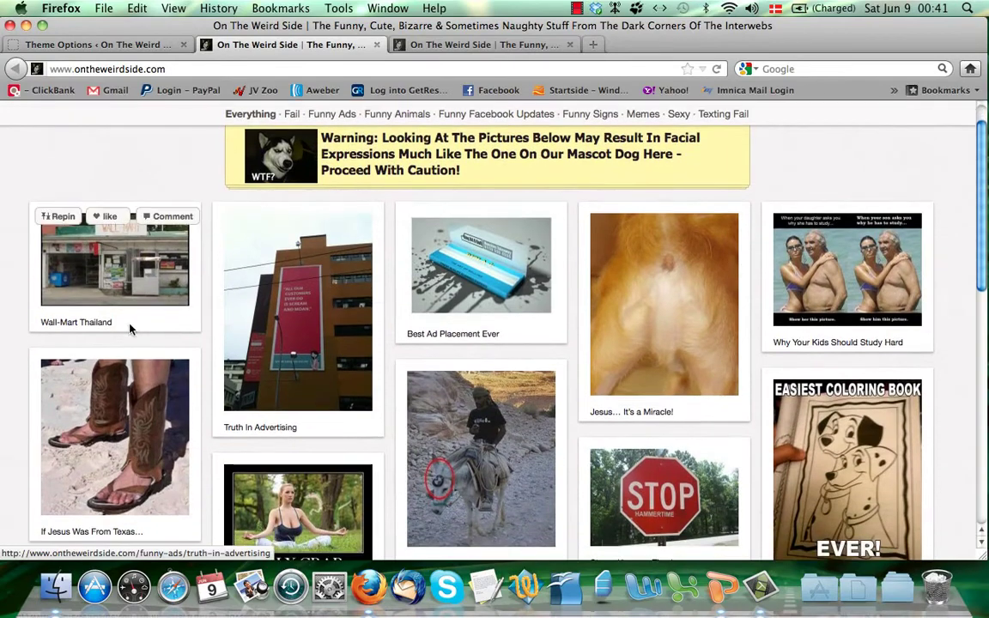
{"action": "left_click", "coordinate": [118, 45]}
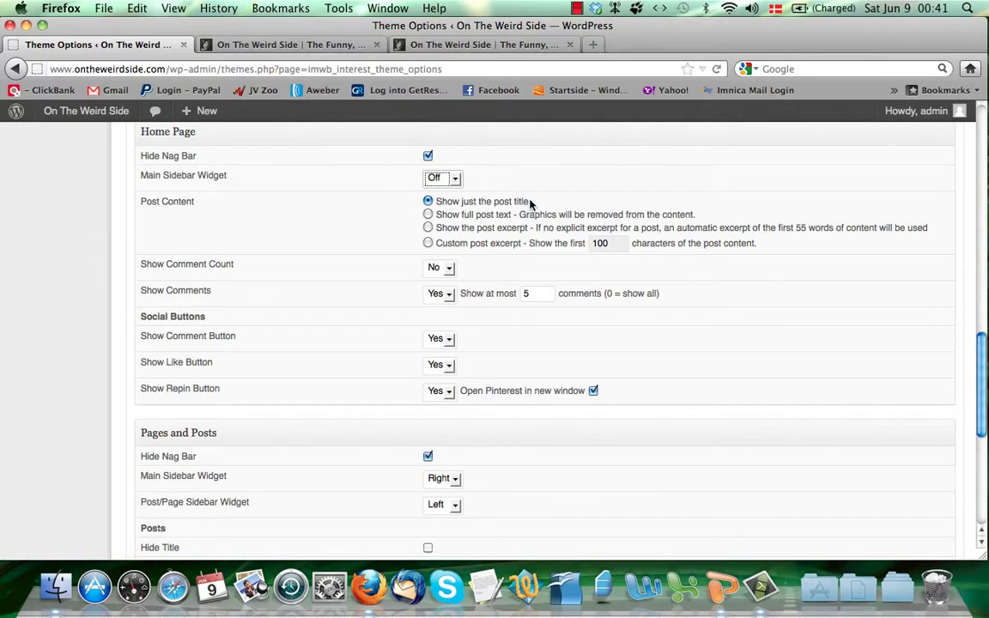
Try the full text, post excerpt and custom excerpt options for Post Content, then reselect Show just the post title.
{"action": "left_click", "coordinate": [428, 215]}
{"action": "left_click", "coordinate": [427, 228]}
{"action": "left_click", "coordinate": [428, 243]}
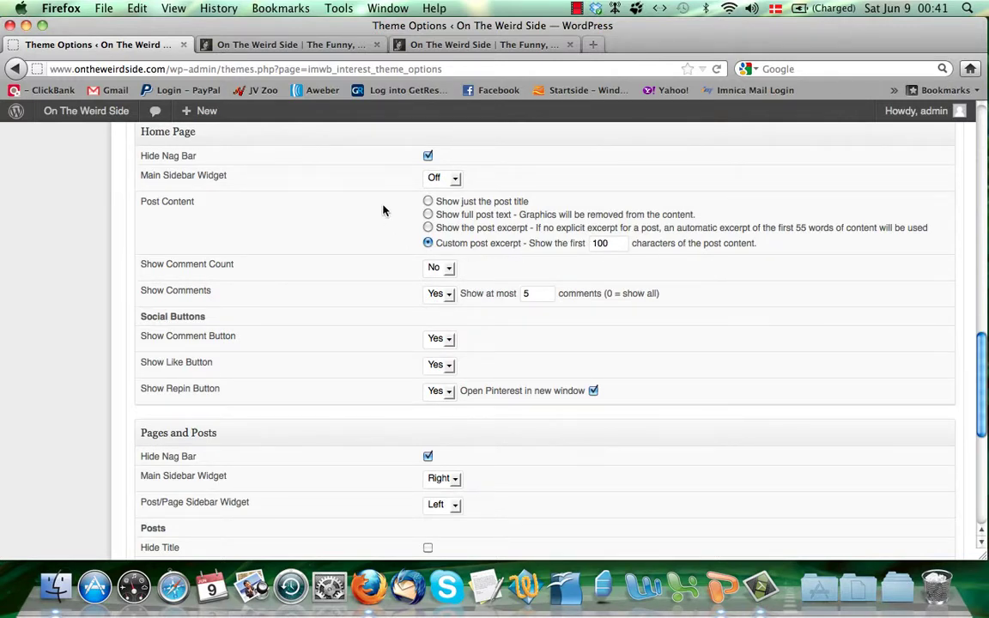
{"action": "left_click", "coordinate": [427, 201]}
View the choices for Show Comment Count and Show Comments in the Home Page section, keeping them at No and Yes.
{"action": "scroll", "coordinate": [333, 275], "scroll_direction": "down", "scroll_amount": 1}
{"action": "scroll", "coordinate": [333, 275], "scroll_direction": "down", "scroll_amount": 3}
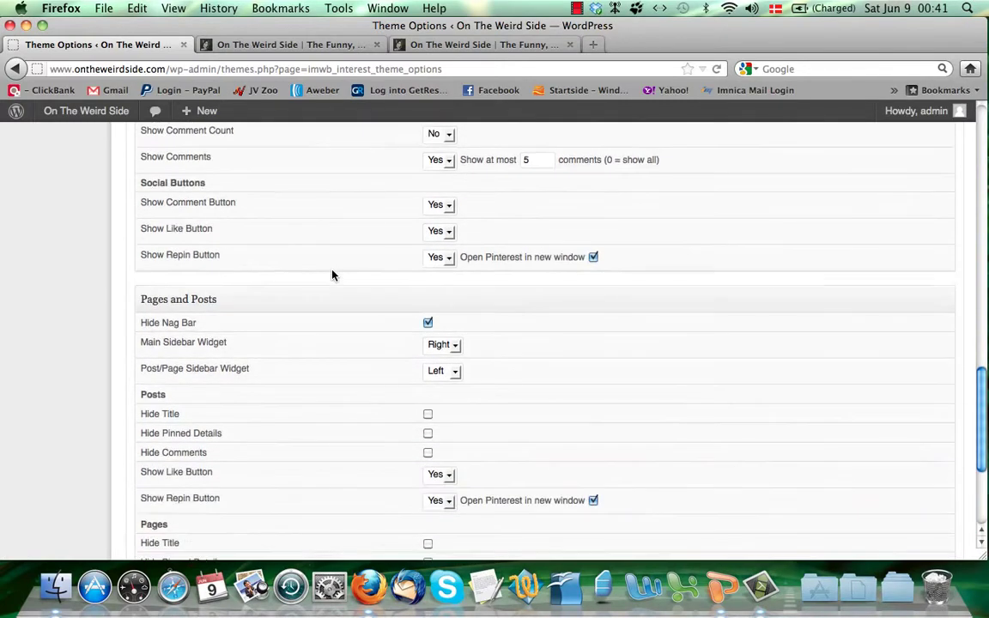
{"action": "scroll", "coordinate": [333, 274], "scroll_direction": "up", "scroll_amount": 2}
{"action": "left_click", "coordinate": [448, 184]}
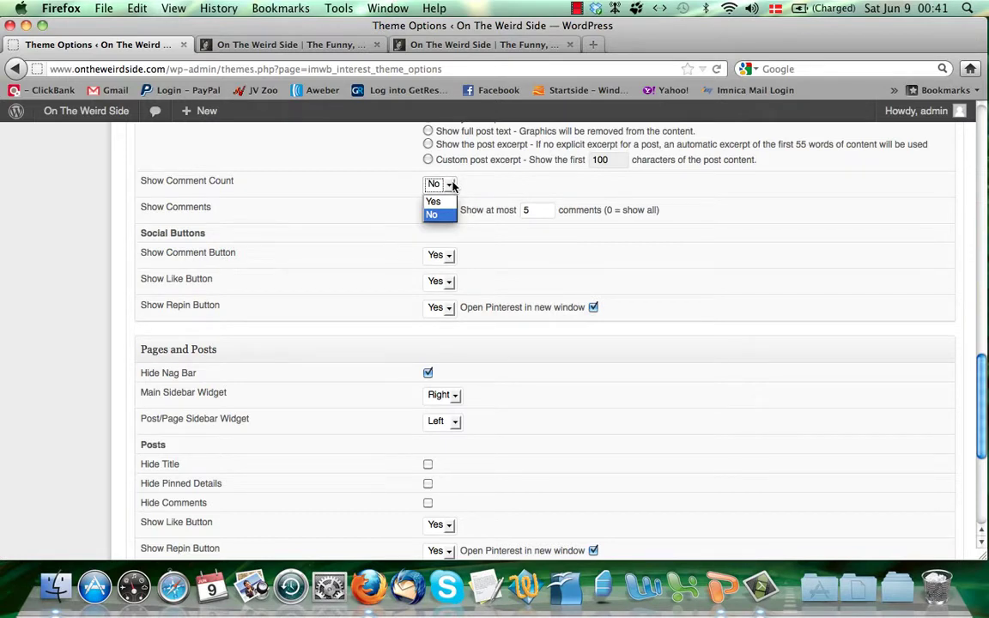
{"action": "left_click", "coordinate": [453, 186]}
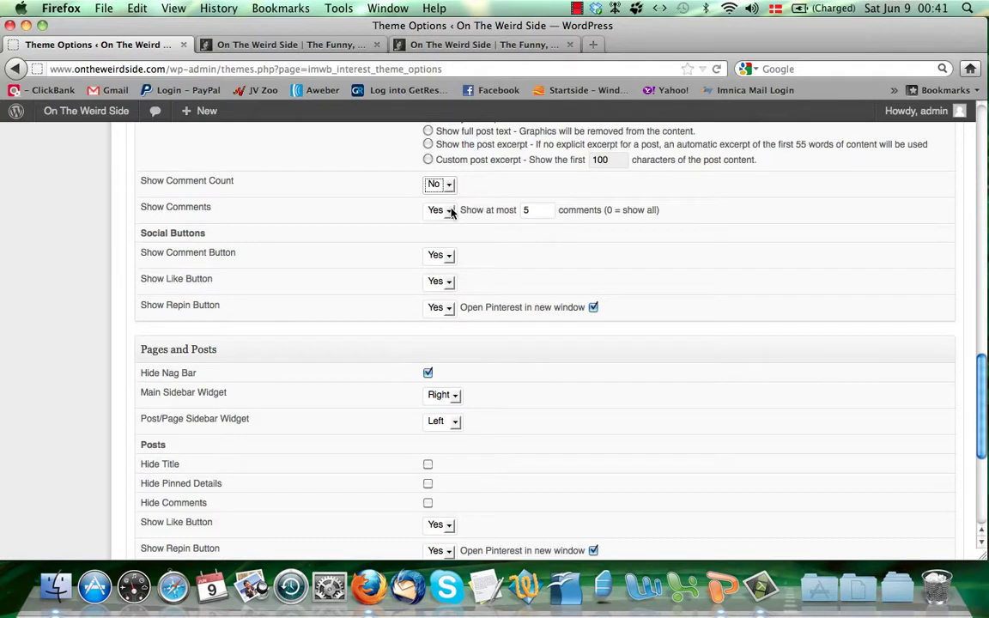
{"action": "left_click", "coordinate": [451, 213]}
{"action": "left_click", "coordinate": [451, 213]}
{"action": "left_click", "coordinate": [450, 213]}
{"action": "left_click", "coordinate": [446, 232]}
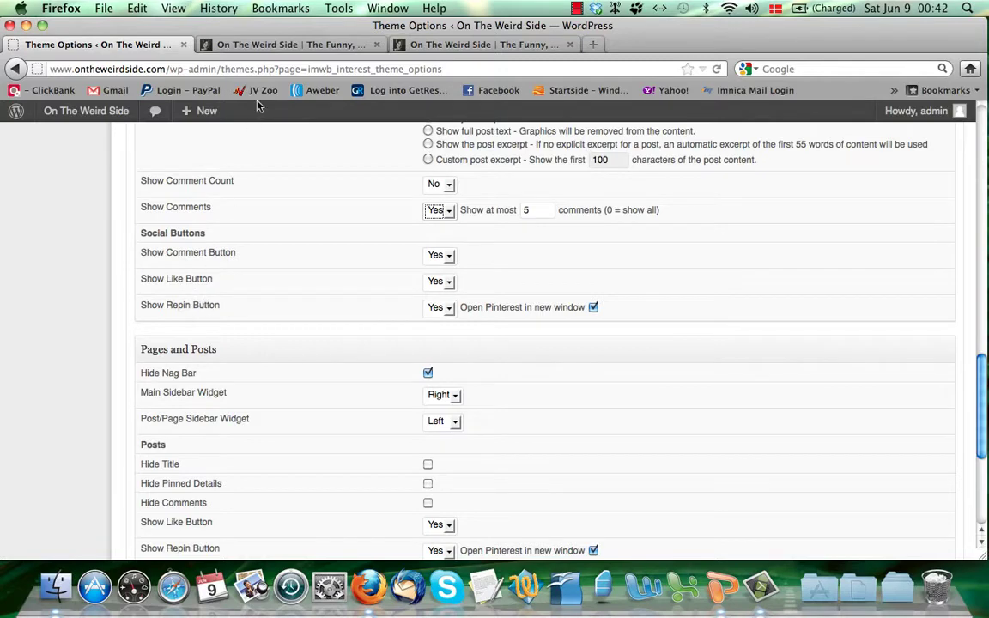
Check the Repin, Like and Comment buttons on a live home page pin, then return to the Social Buttons options.
{"action": "left_click", "coordinate": [292, 47]}
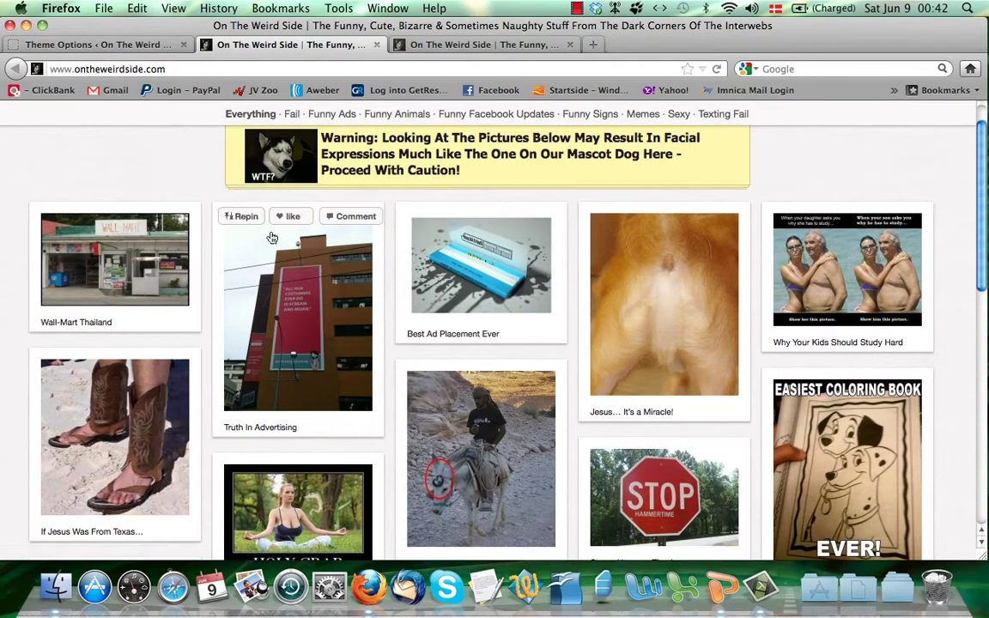
{"action": "left_click", "coordinate": [91, 45]}
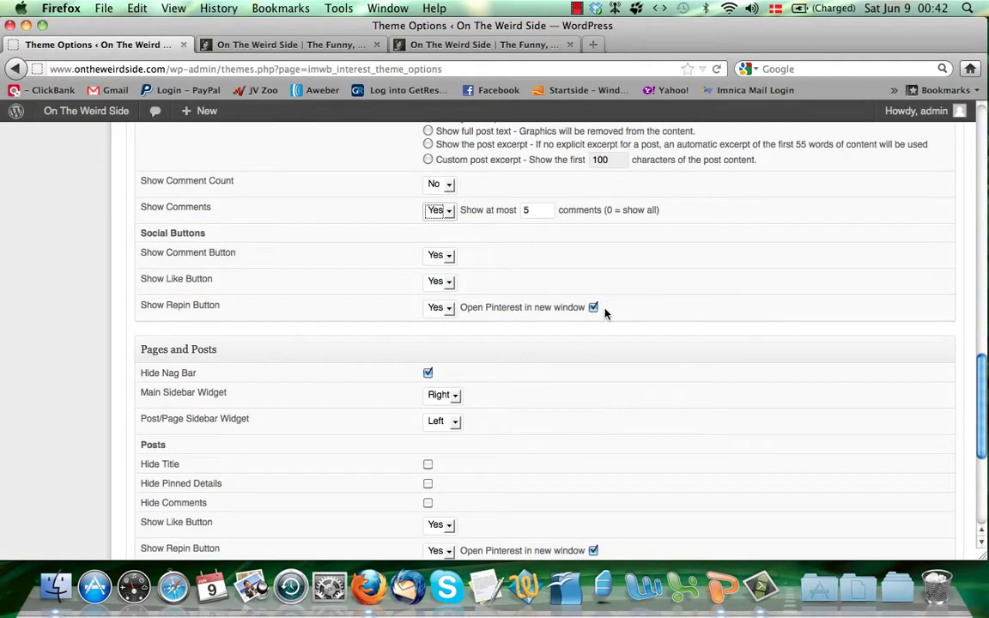
Examine the Pages and Posts section, including the nag bar option, both sidebar widget choices and the separate Posts and Pages settings.
{"action": "scroll", "coordinate": [551, 336], "scroll_direction": "down", "scroll_amount": 3}
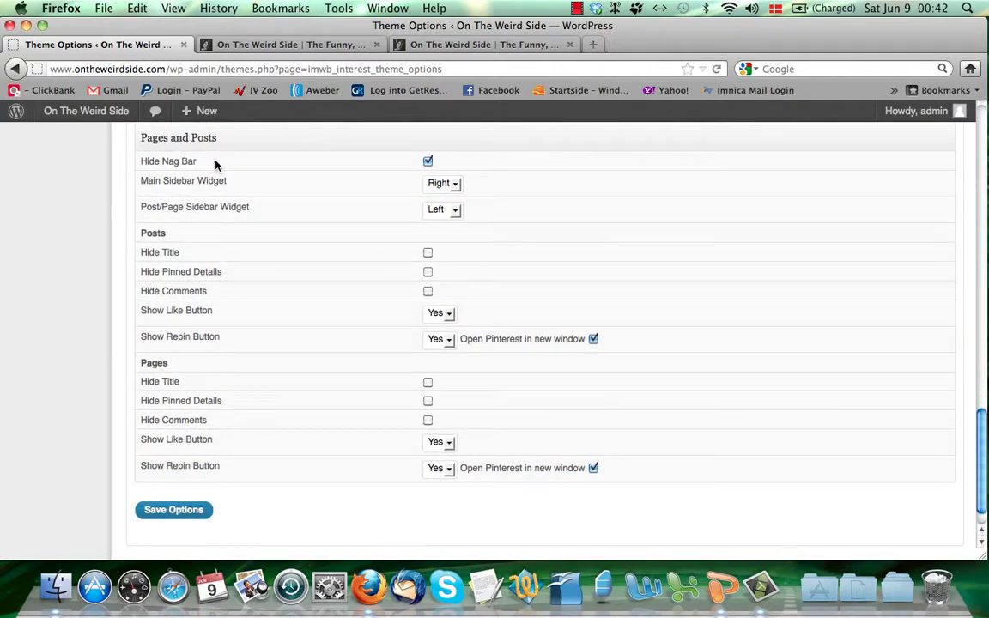
{"action": "left_click", "coordinate": [428, 161]}
{"action": "left_click", "coordinate": [455, 185]}
{"action": "left_click", "coordinate": [455, 185]}
{"action": "left_click", "coordinate": [458, 213]}
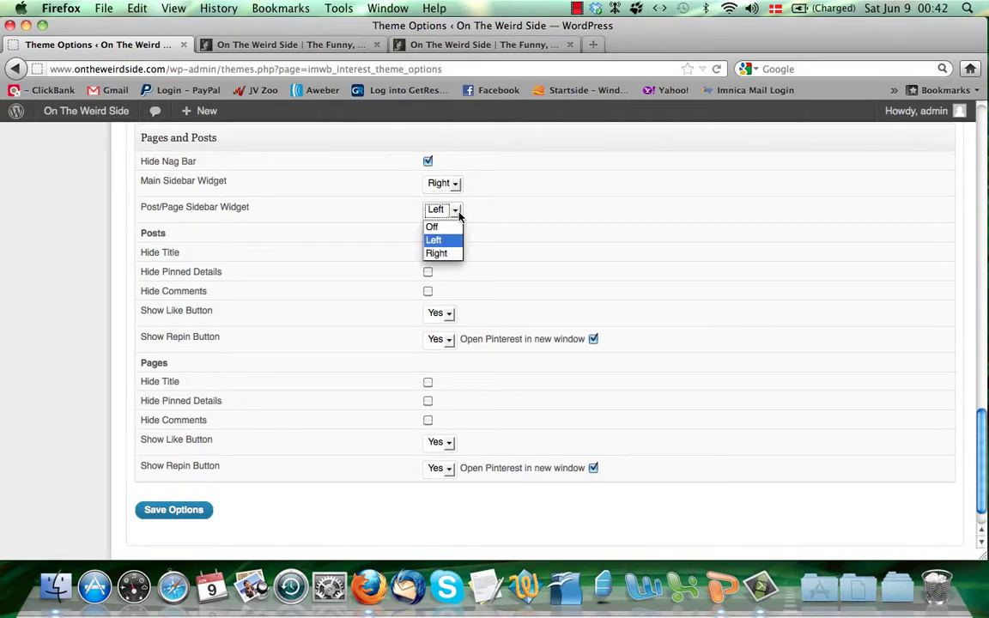
{"action": "left_click", "coordinate": [459, 215]}
{"action": "scroll", "coordinate": [444, 269], "scroll_direction": "down", "scroll_amount": 1}
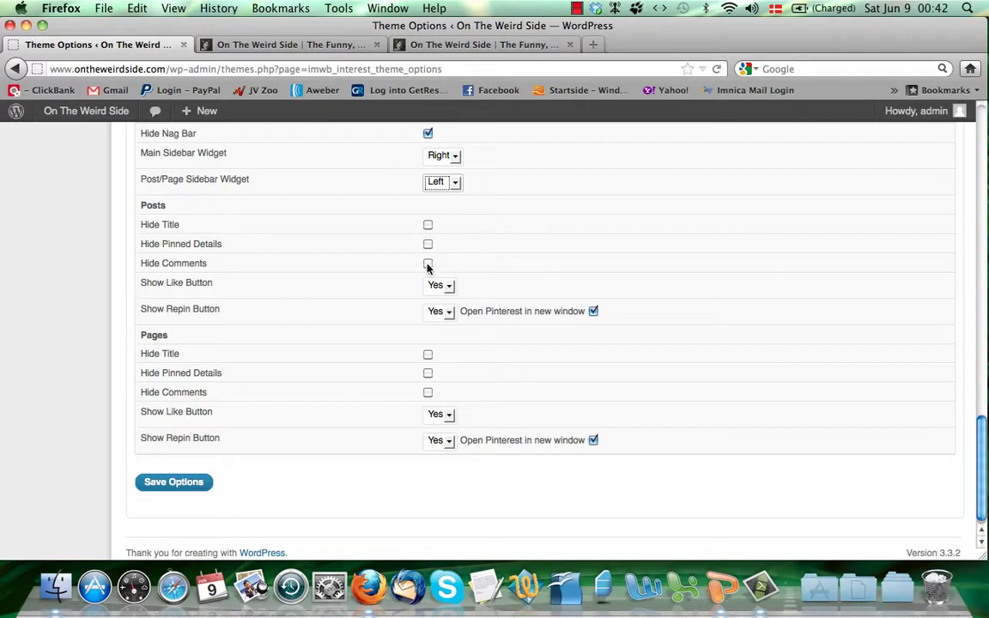
{"action": "scroll", "coordinate": [401, 326], "scroll_direction": "down", "scroll_amount": 1}
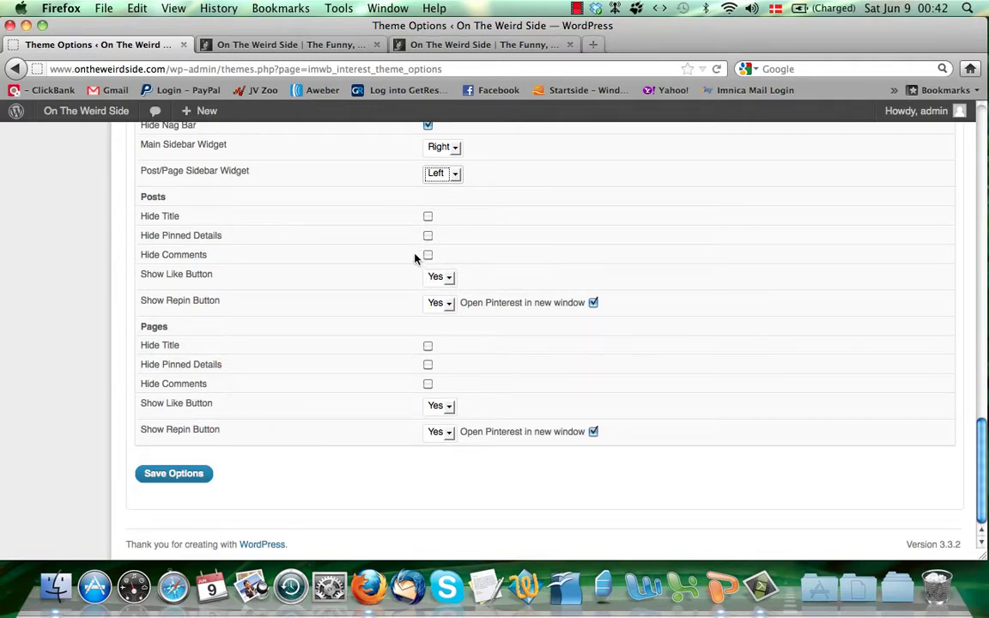
Review the Theme Options sections once more, from Pages and Posts back up to Logo, Favicon and Colors.
{"action": "scroll", "coordinate": [422, 309], "scroll_direction": "up", "scroll_amount": 4}
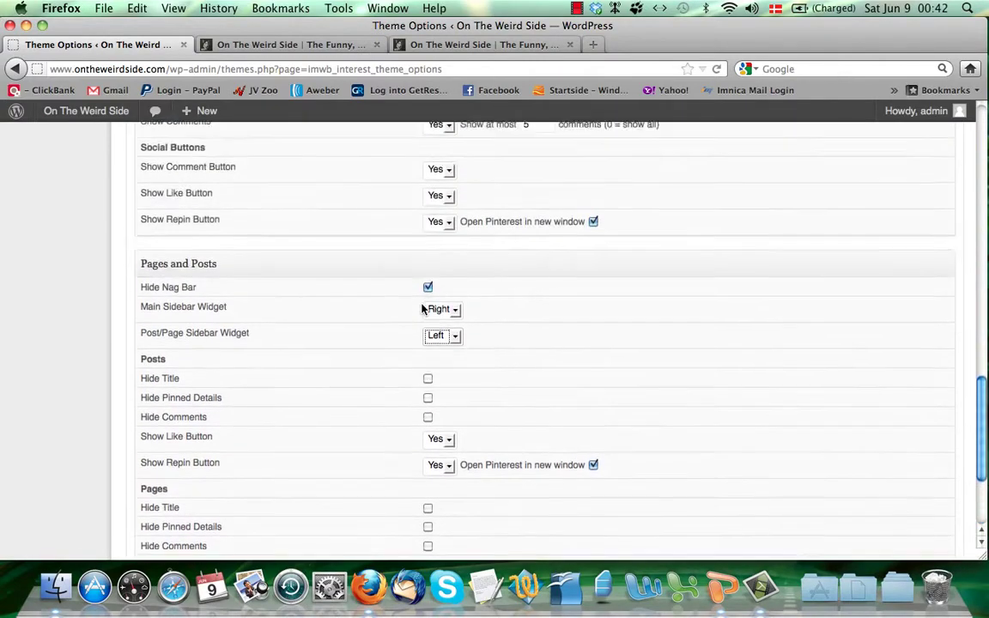
{"action": "scroll", "coordinate": [421, 309], "scroll_direction": "up", "scroll_amount": 15}
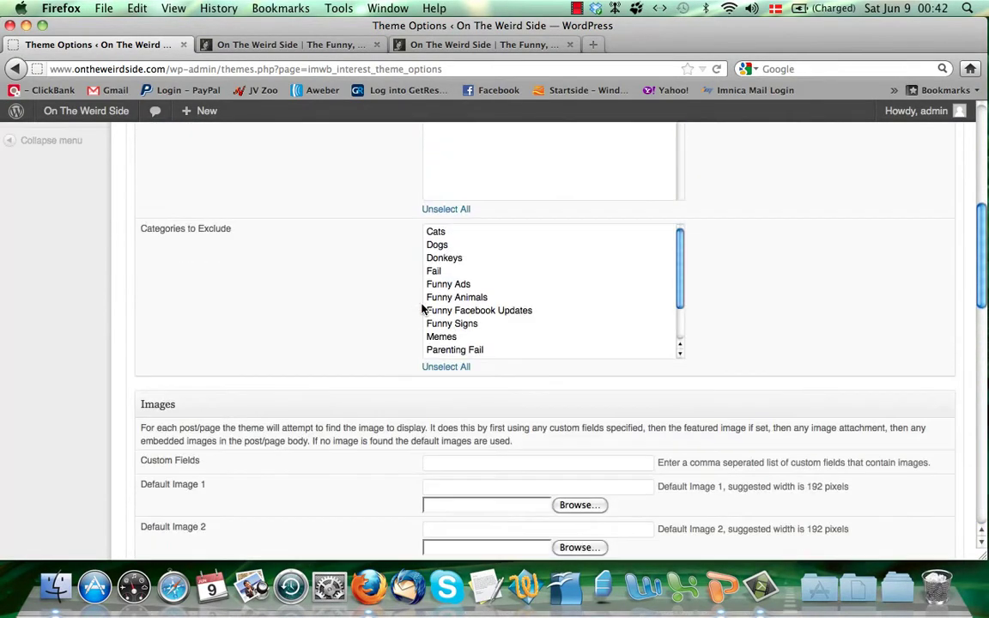
{"action": "scroll", "coordinate": [421, 309], "scroll_direction": "up", "scroll_amount": 5}
{"action": "scroll", "coordinate": [421, 309], "scroll_direction": "down", "scroll_amount": 15}
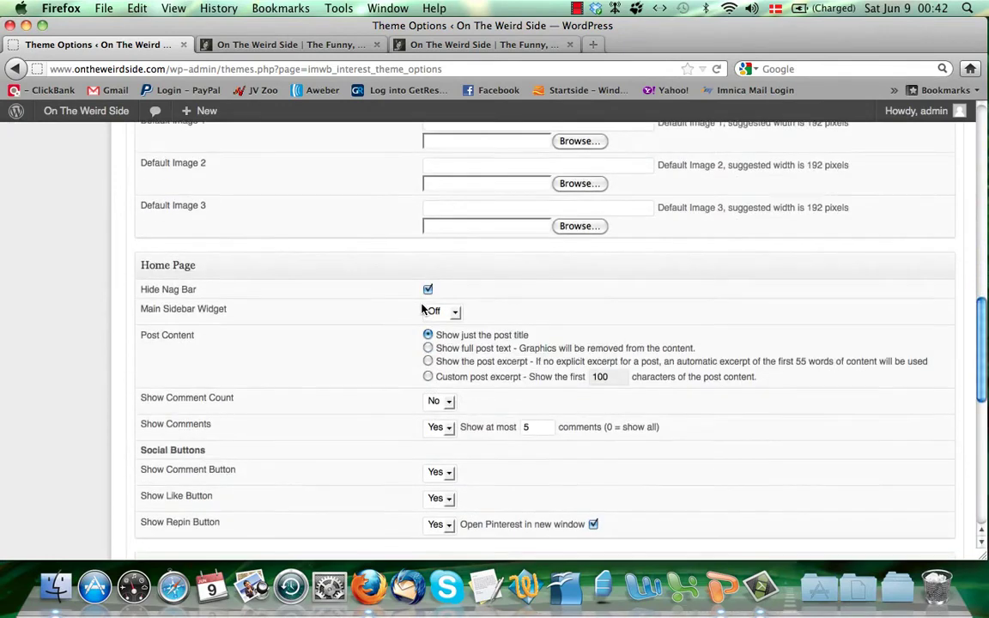
{"action": "scroll", "coordinate": [421, 309], "scroll_direction": "up", "scroll_amount": 15}
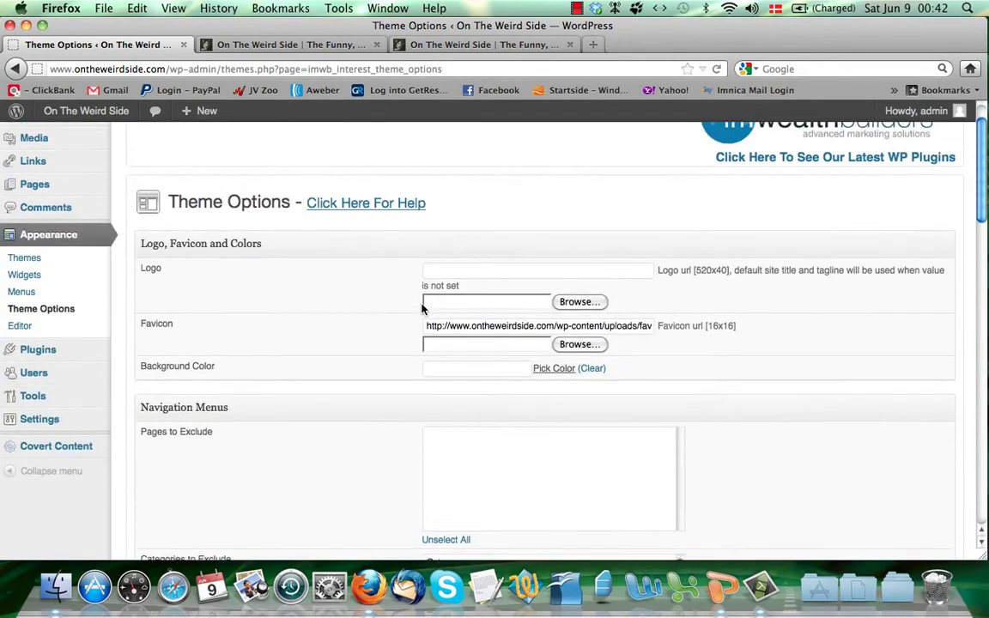
{"action": "scroll", "coordinate": [421, 309], "scroll_direction": "up", "scroll_amount": 1}
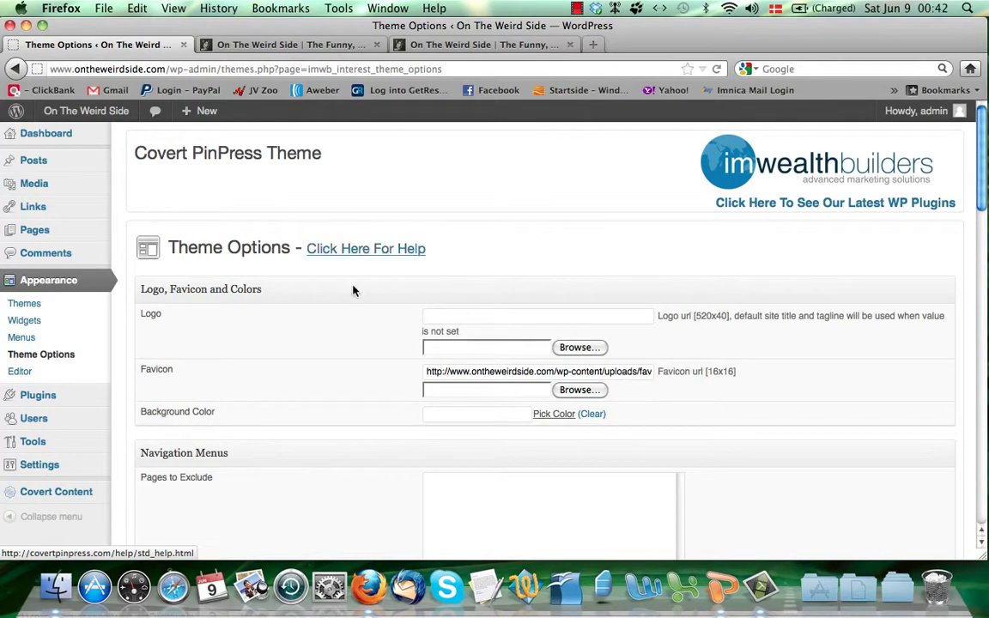
{"action": "scroll", "coordinate": [347, 307], "scroll_direction": "down", "scroll_amount": 1}
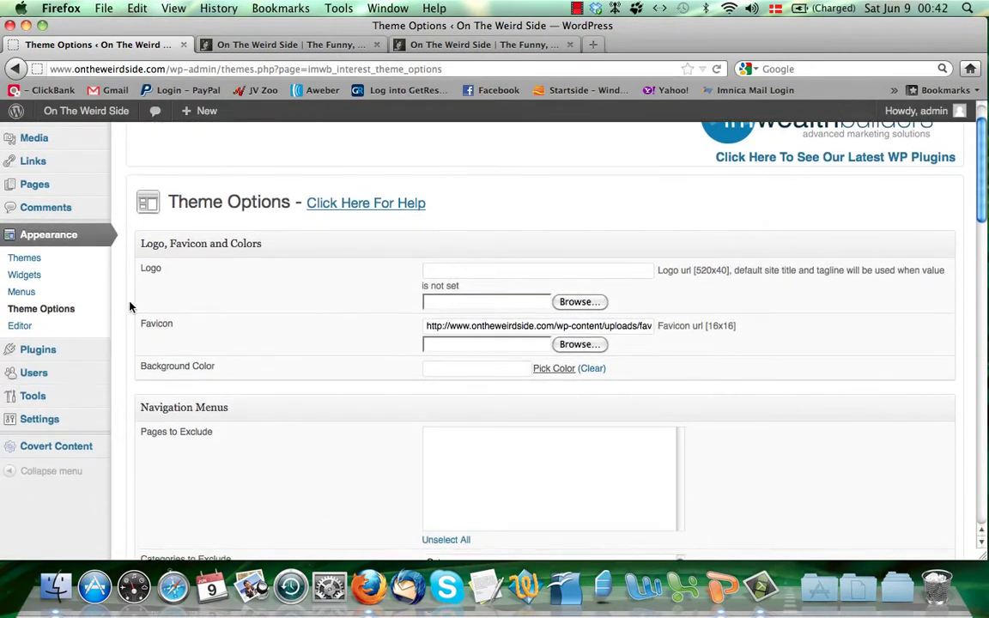
Go to the Widgets page and view the text widgets in the Top Nag Bar and Main Sidebar areas.
{"action": "left_click", "coordinate": [42, 282]}
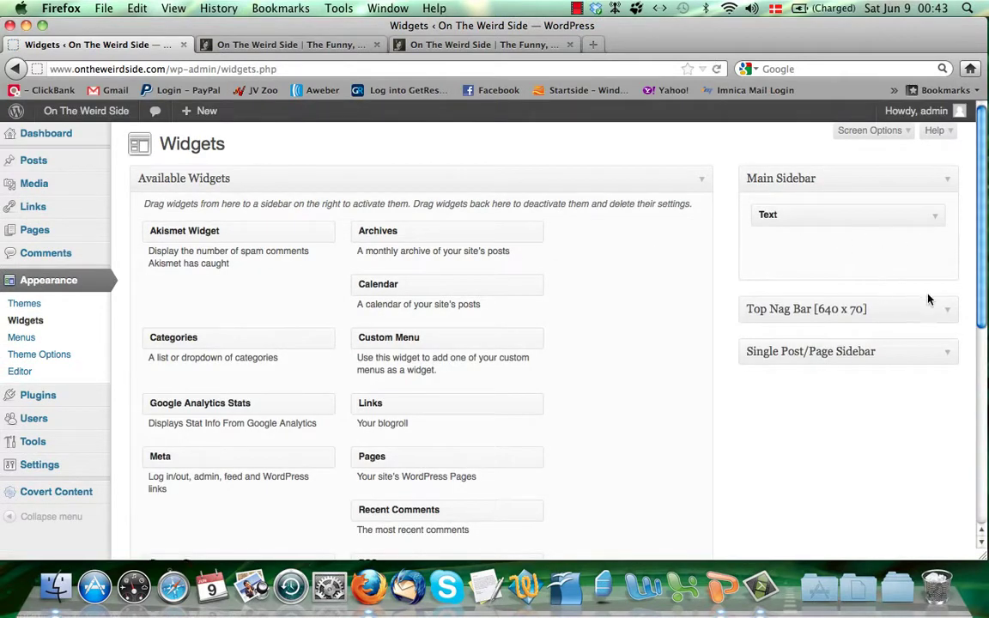
{"action": "left_click", "coordinate": [945, 311]}
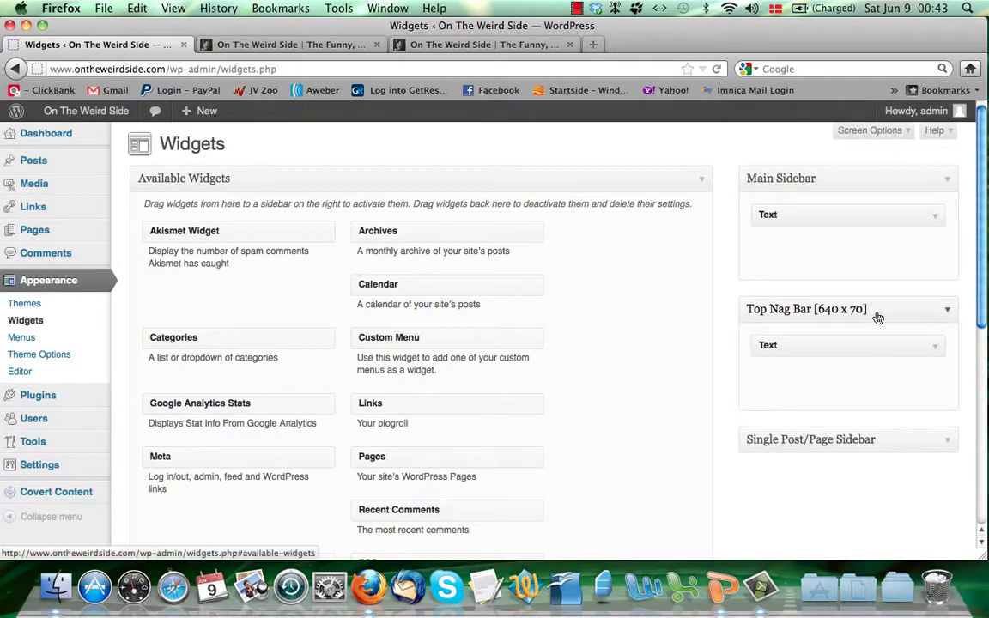
{"action": "left_click", "coordinate": [934, 348]}
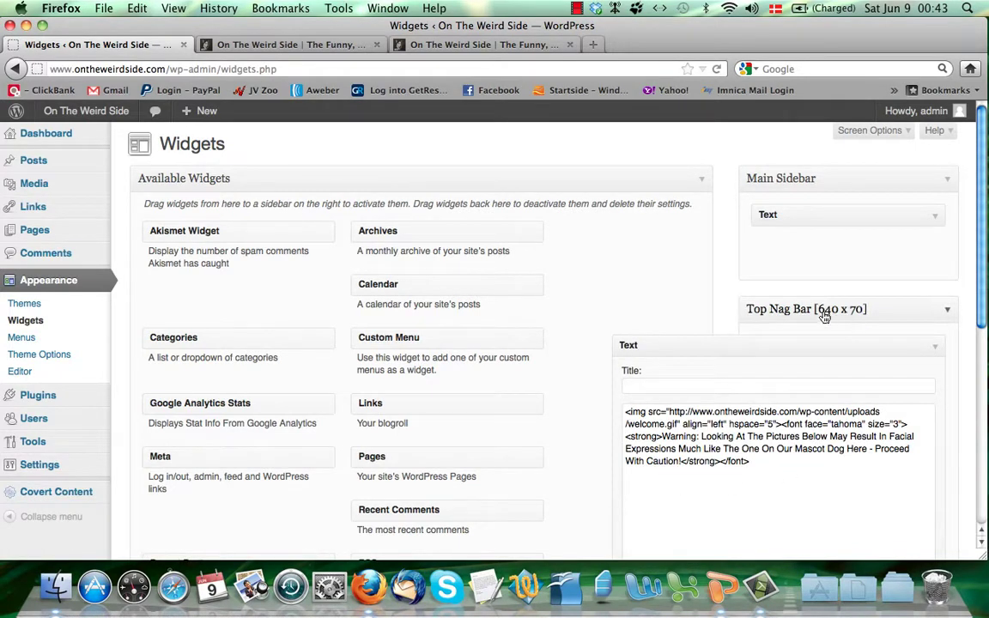
{"action": "left_click", "coordinate": [933, 348]}
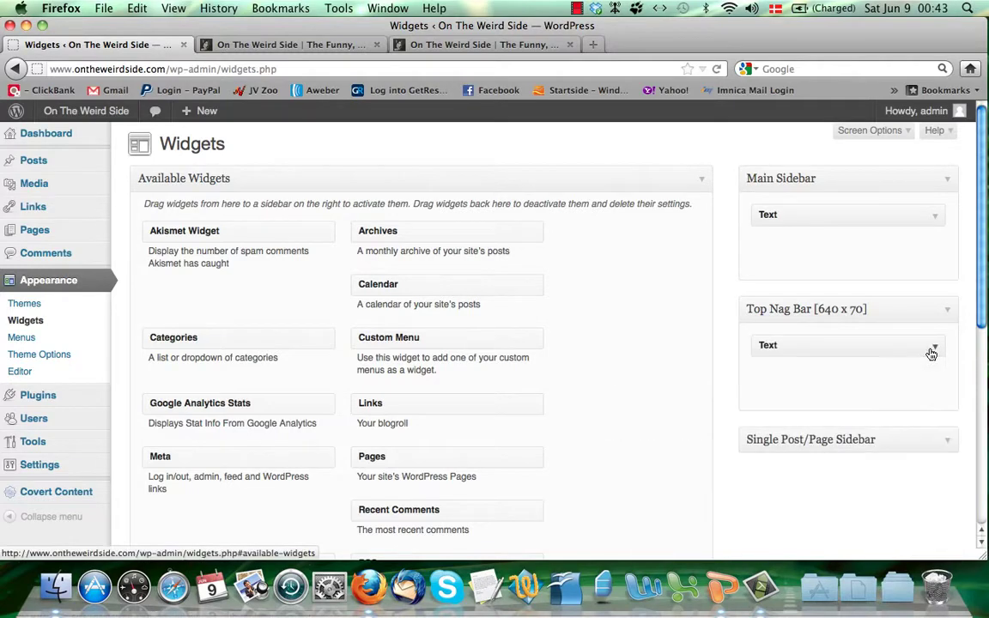
{"action": "left_click", "coordinate": [935, 217]}
{"action": "left_click", "coordinate": [936, 219]}
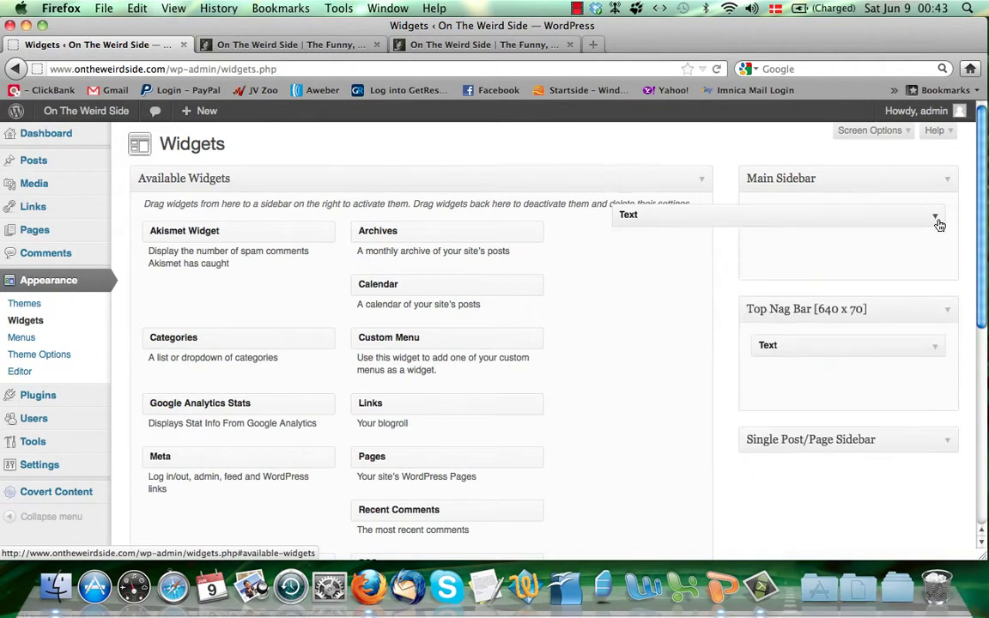
Examine the code of the text widget in the Single Post/Page Sidebar area, then collapse the widget.
{"action": "scroll", "coordinate": [841, 259], "scroll_direction": "down", "scroll_amount": 1}
{"action": "scroll", "coordinate": [841, 258], "scroll_direction": "down", "scroll_amount": 2}
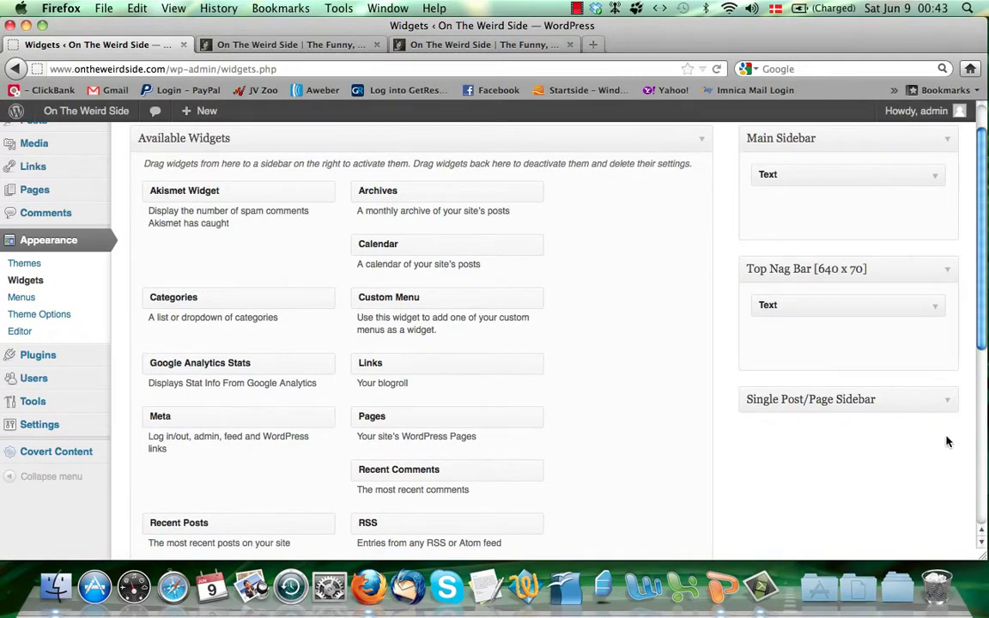
{"action": "left_click", "coordinate": [949, 402]}
{"action": "left_click", "coordinate": [939, 437]}
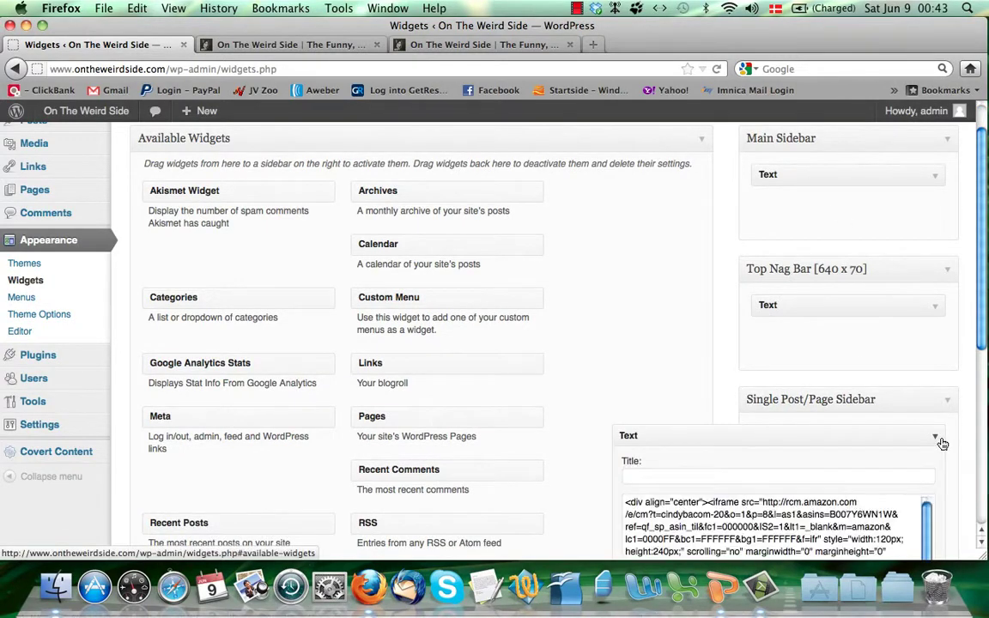
{"action": "scroll", "coordinate": [942, 443], "scroll_direction": "down", "scroll_amount": 5}
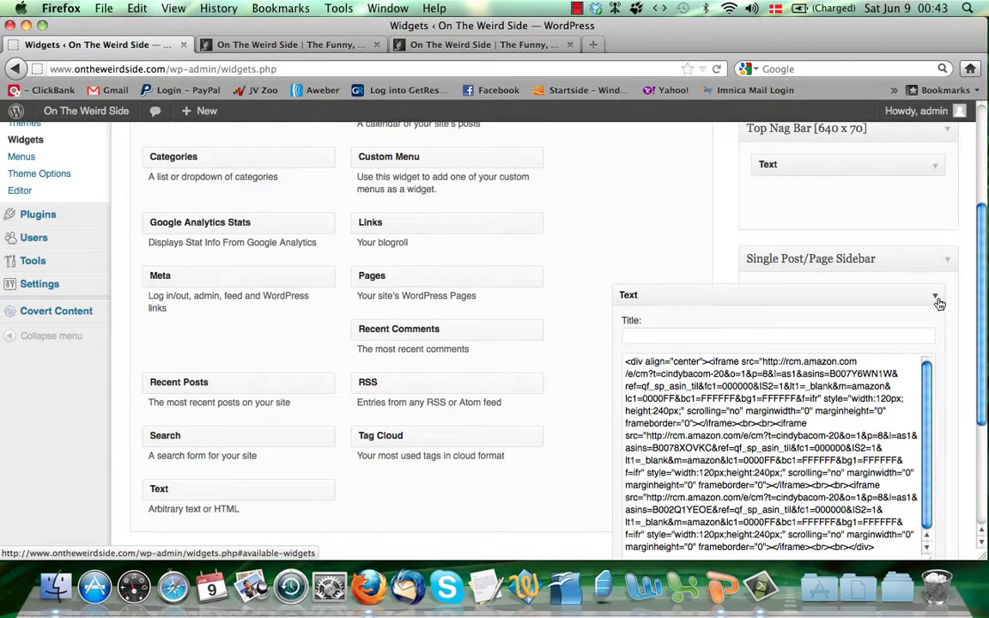
{"action": "left_click", "coordinate": [939, 303]}
{"action": "scroll", "coordinate": [834, 378], "scroll_direction": "up", "scroll_amount": 5}
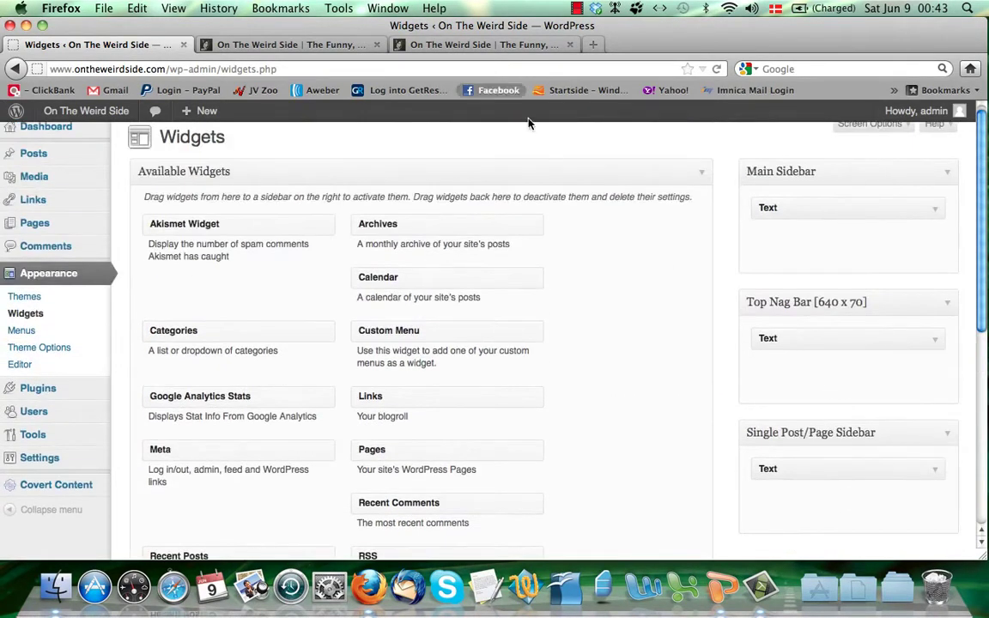
Bring up the Best Ad Placement Ever post in the second live site tab, then return to the Widgets page.
{"action": "left_click", "coordinate": [440, 44]}
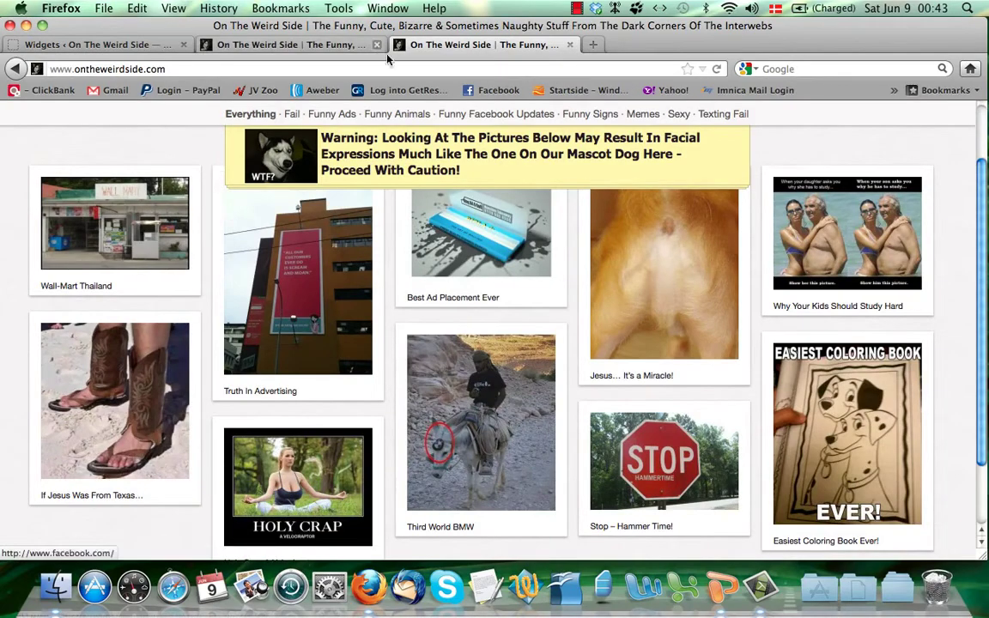
{"action": "left_click", "coordinate": [326, 91]}
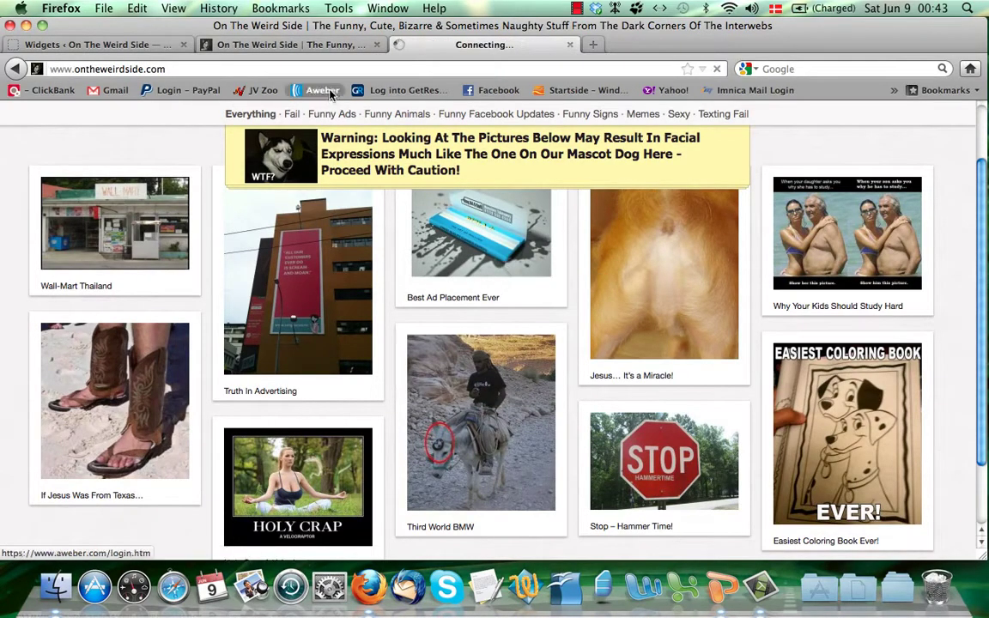
{"action": "left_click", "coordinate": [299, 44]}
{"action": "left_click", "coordinate": [99, 45]}
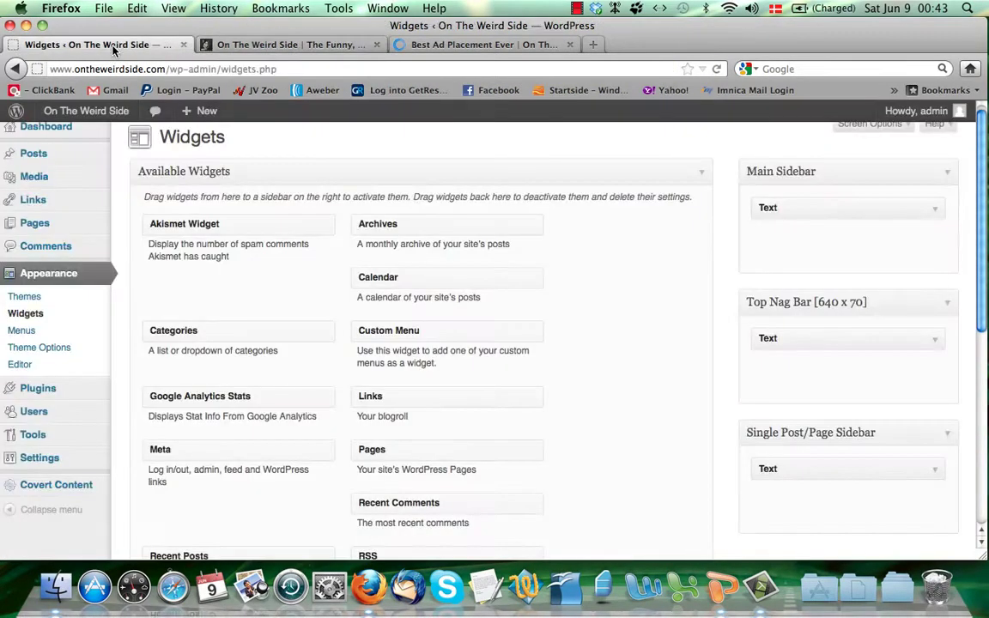
{"action": "scroll", "coordinate": [154, 221], "scroll_direction": "up", "scroll_amount": 1}
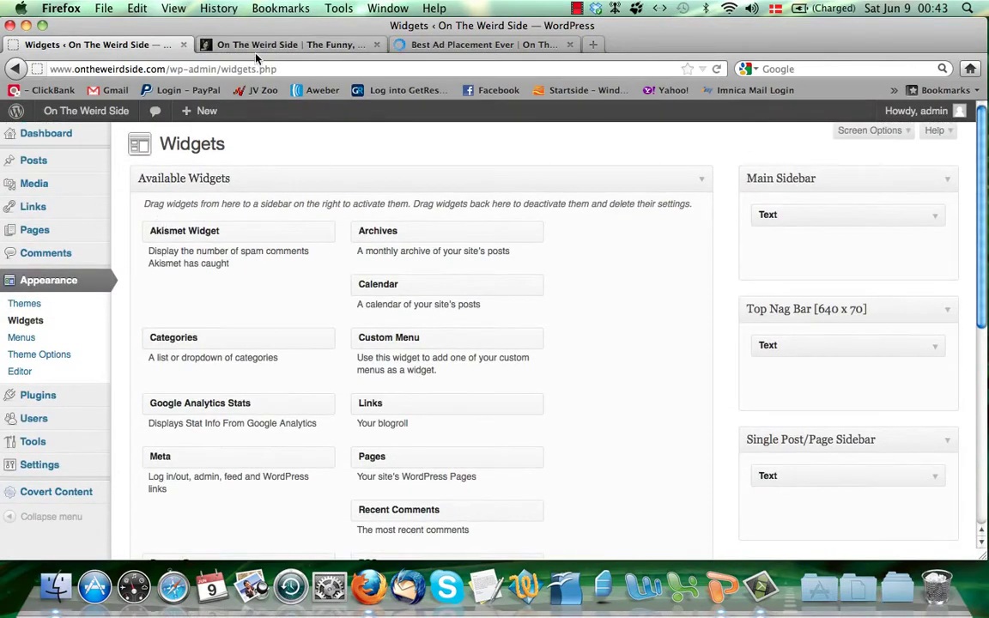
Open the comments of the Truth In Advertising pin from the live home page, then go back to the home page.
{"action": "left_click", "coordinate": [258, 44]}
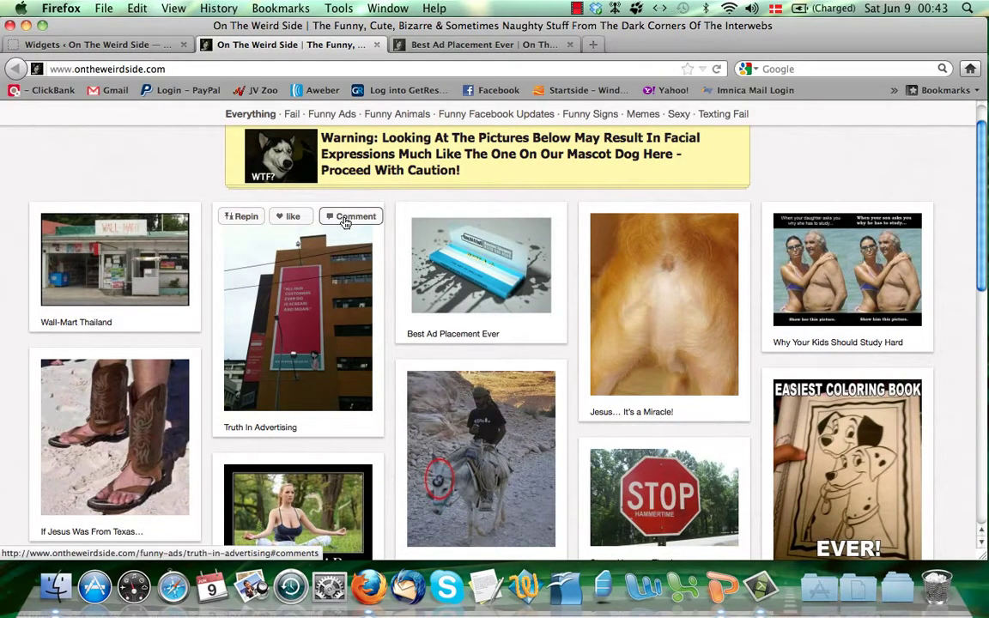
{"action": "left_click", "coordinate": [344, 222]}
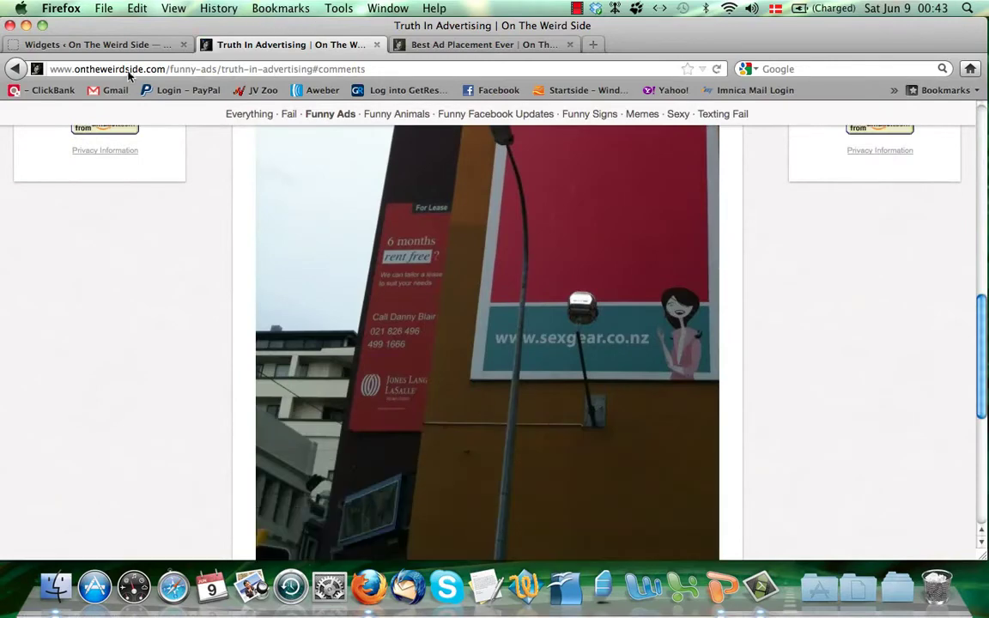
{"action": "left_click", "coordinate": [16, 73]}
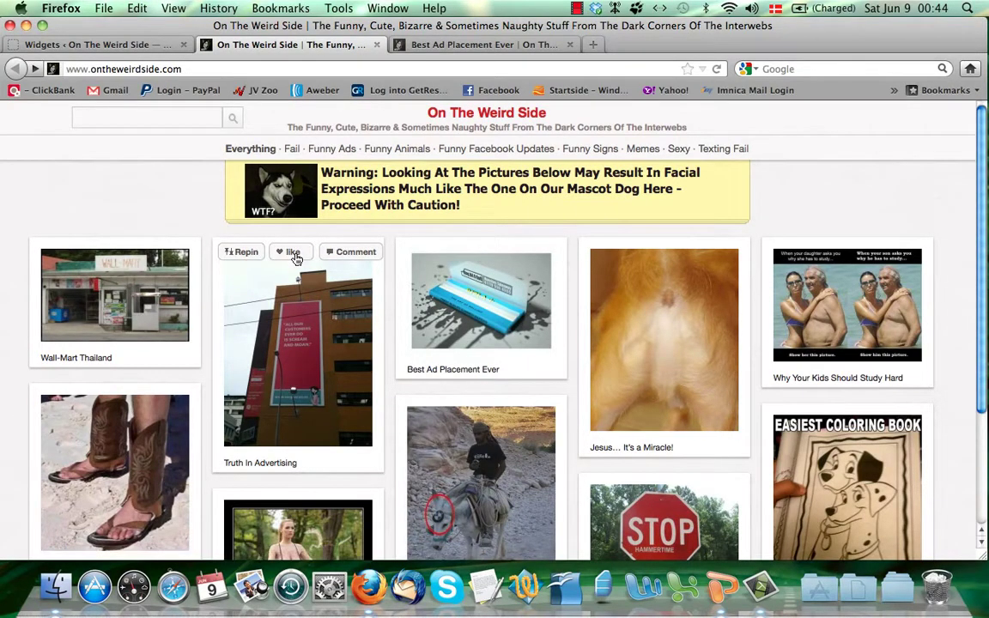
Open the Pinterest repin page for Truth In Advertising, view its board choices, and close it along with the extra Best Ad Placement Ever tab.
{"action": "left_click", "coordinate": [242, 255]}
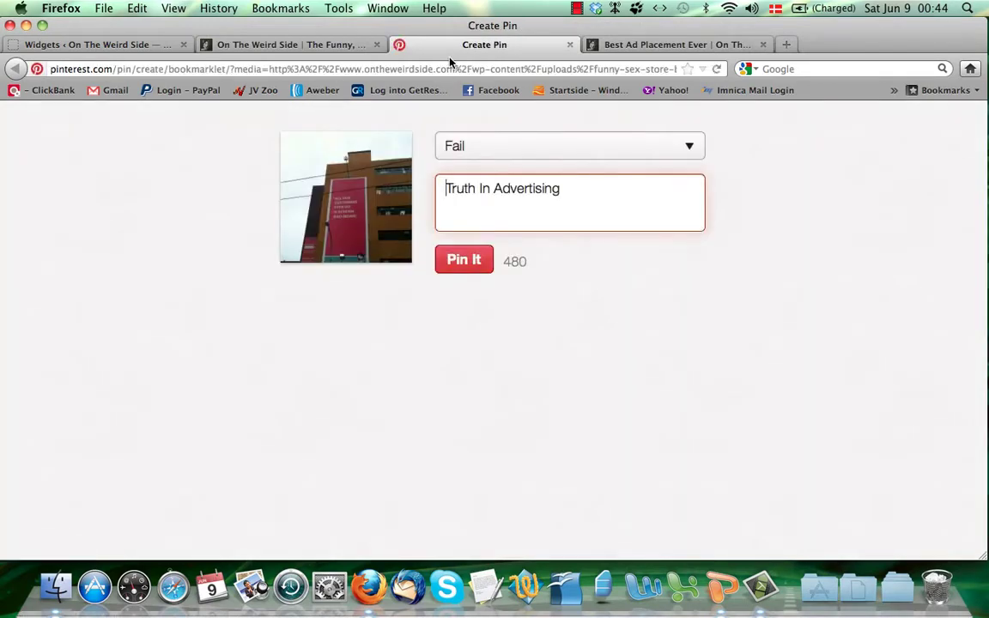
{"action": "left_click", "coordinate": [330, 46]}
{"action": "mouse_move", "coordinate": [295, 252]}
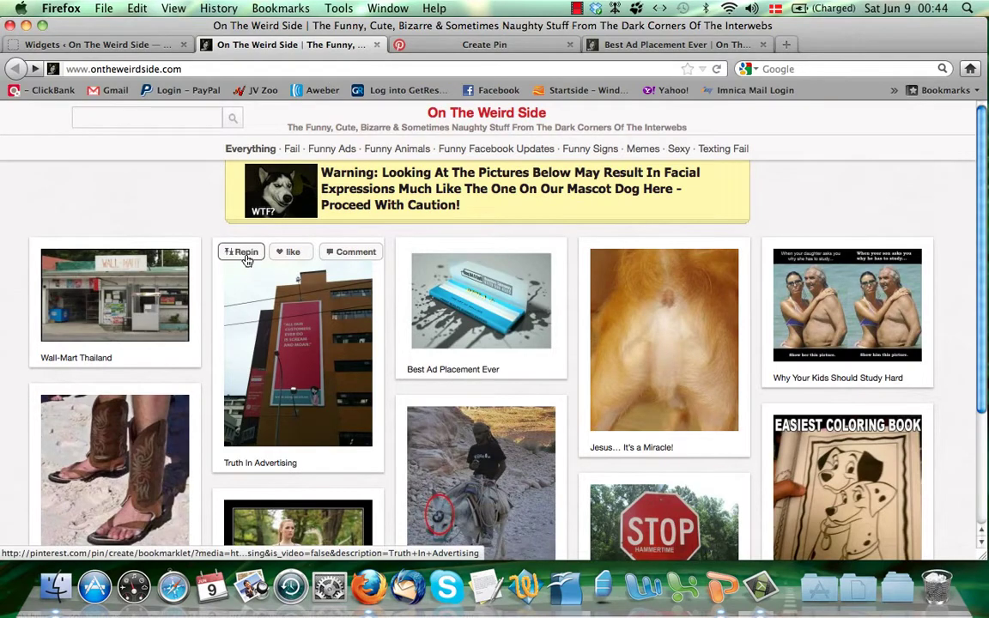
{"action": "left_click", "coordinate": [439, 44]}
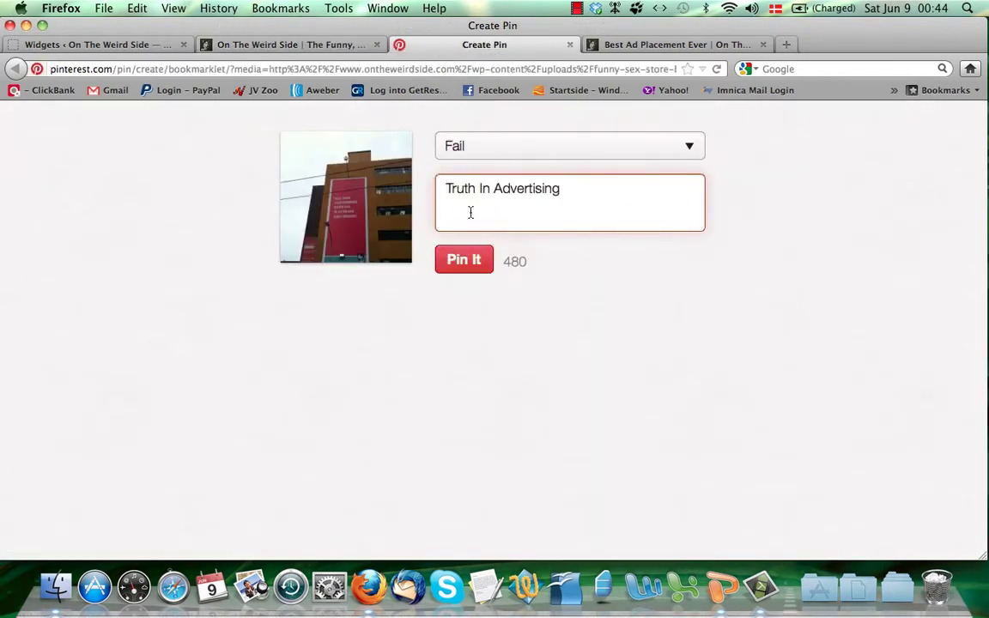
{"action": "left_click", "coordinate": [464, 156]}
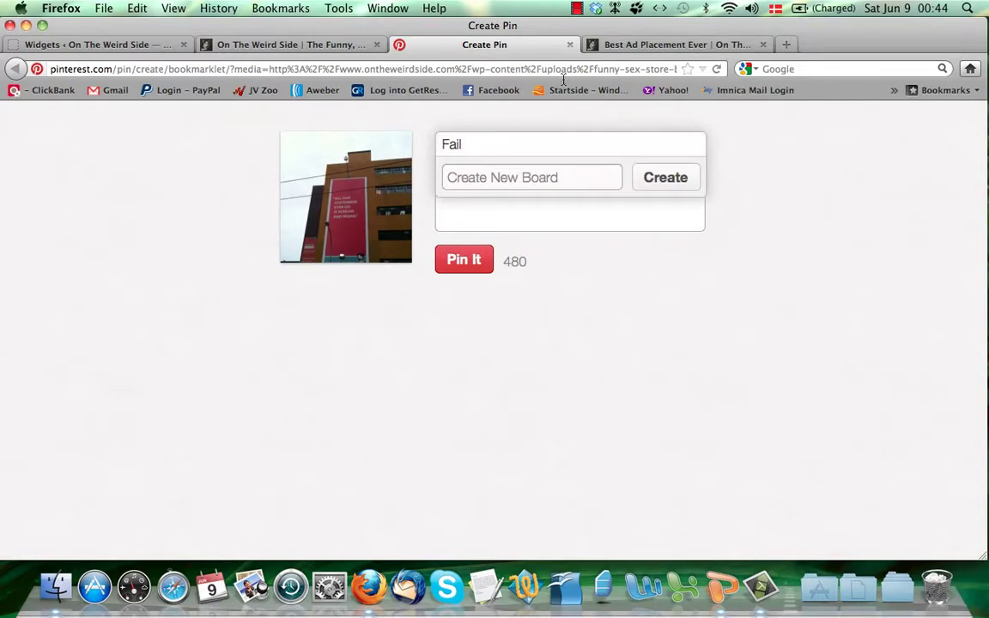
{"action": "left_click", "coordinate": [570, 46]}
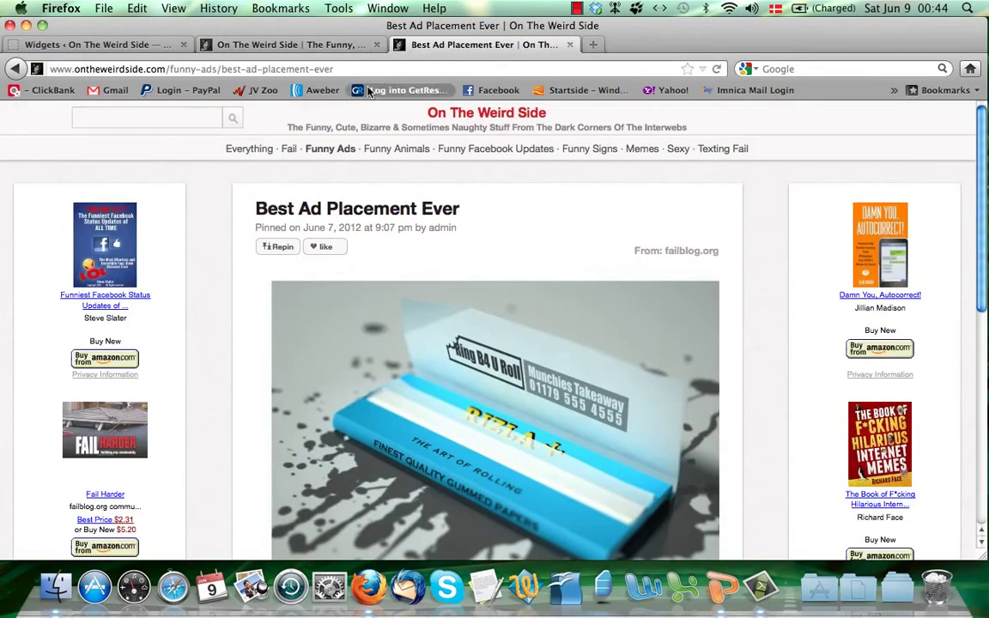
{"action": "left_click", "coordinate": [569, 45]}
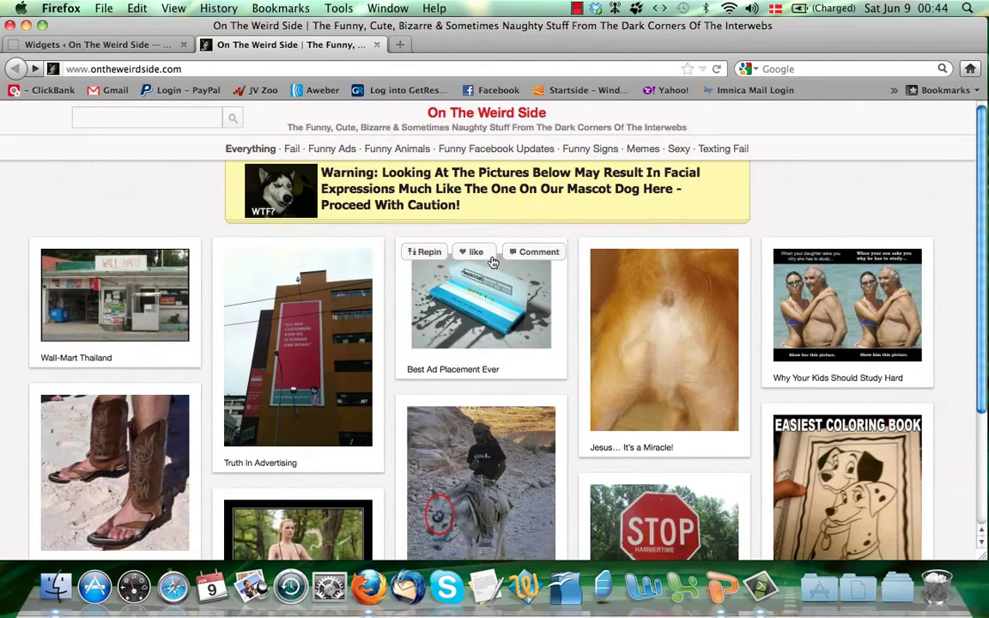
Start repinning the Best Ad Placement Ever image to Pinterest and create a new board named Funny Ads for it.
{"action": "left_click", "coordinate": [437, 260]}
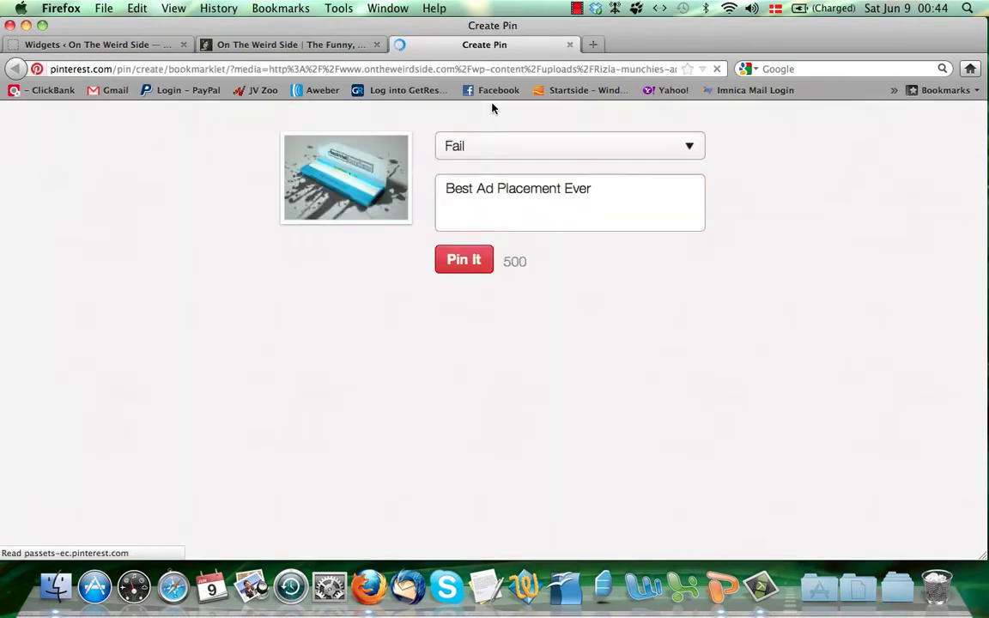
{"action": "left_click", "coordinate": [500, 155]}
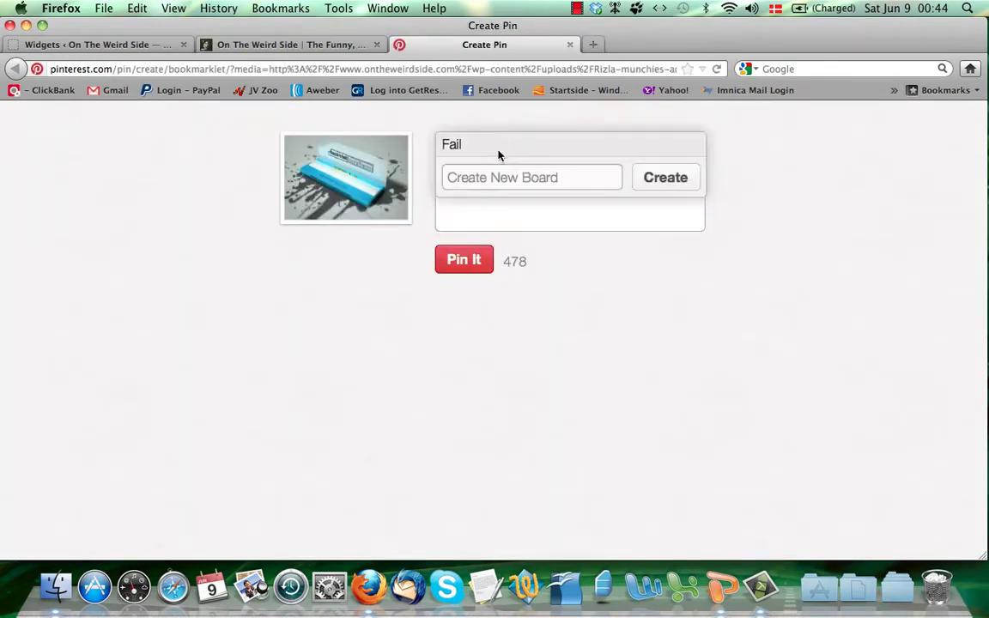
{"action": "left_click", "coordinate": [496, 178]}
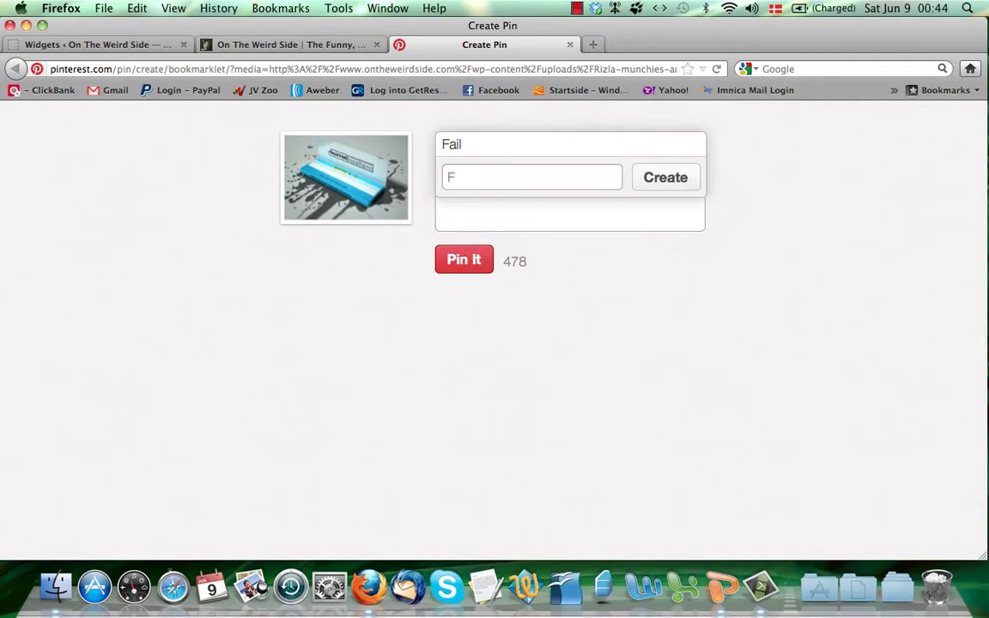
{"action": "type", "text": "Funny Ads"}
{"action": "left_click", "coordinate": [653, 186]}
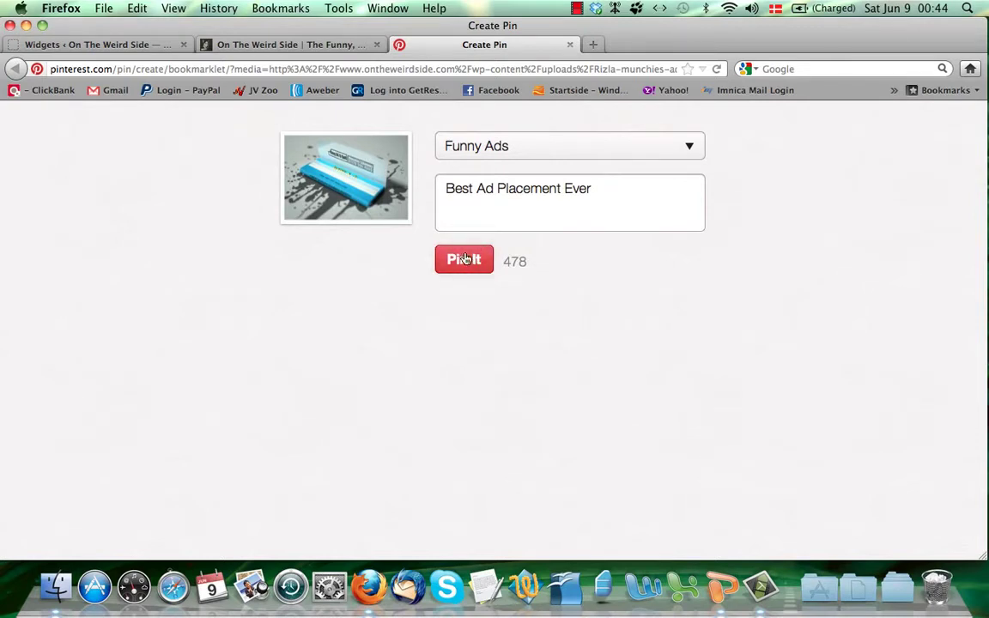
Pin the image to the Funny Ads board, view the published pin with its source link, and return to the live home page.
{"action": "left_click", "coordinate": [463, 262]}
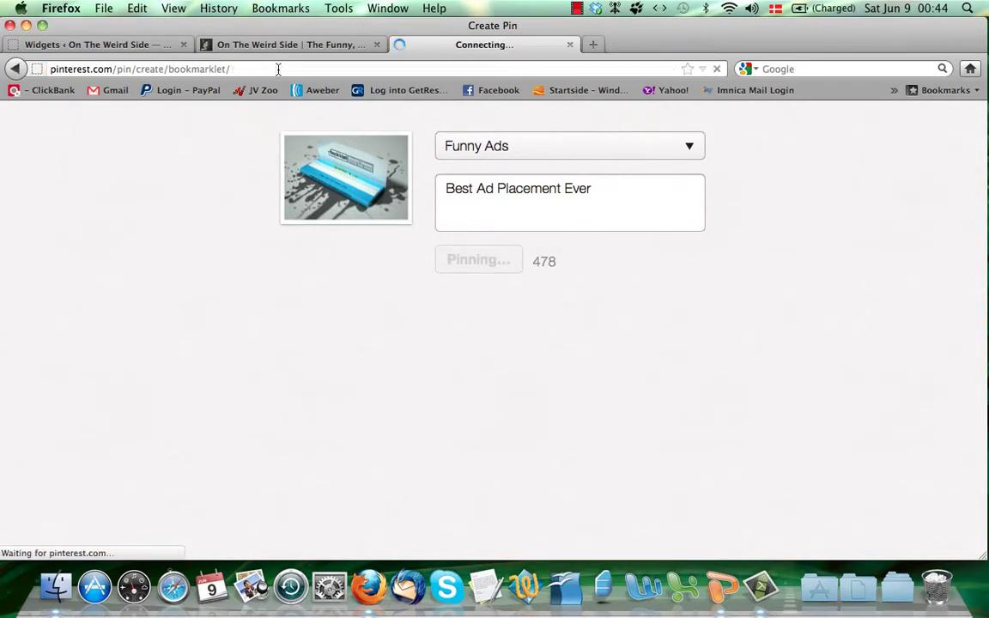
{"action": "left_click", "coordinate": [341, 231]}
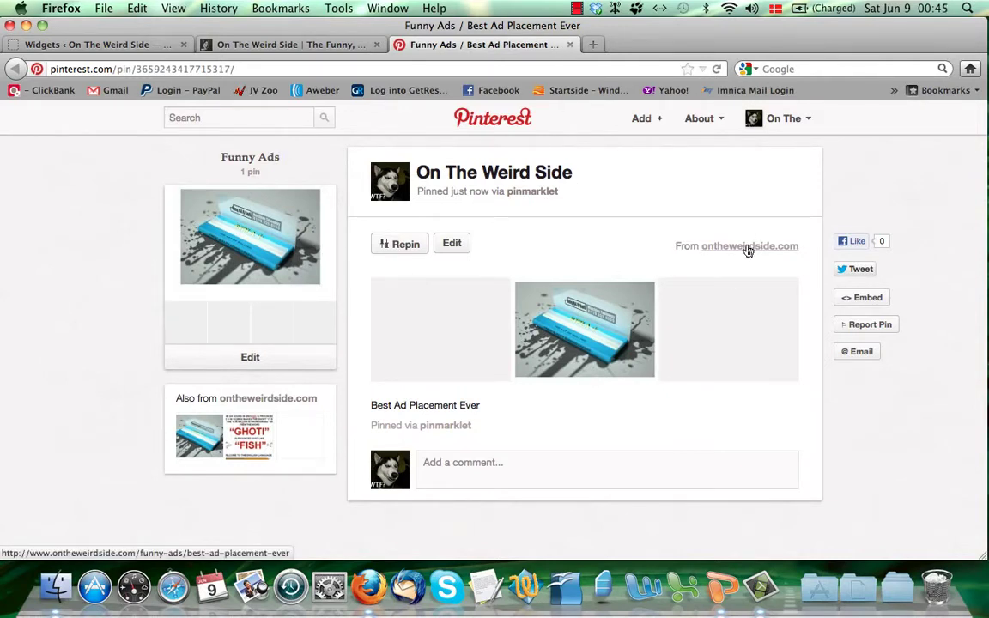
{"action": "key", "text": "super+w"}
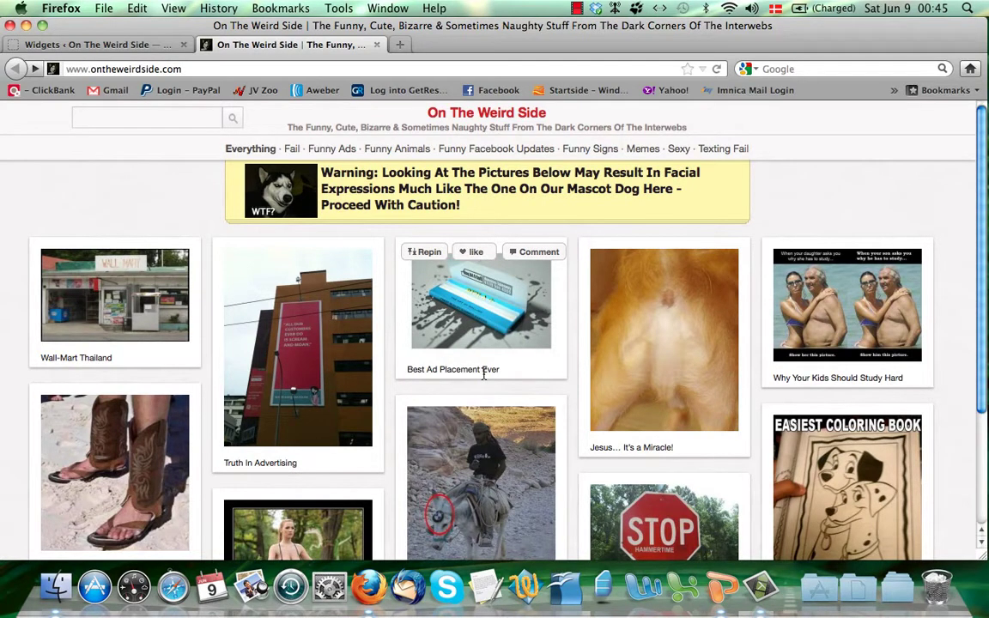
Open Facebook in a new tab and view the Best Ad Placement Ever like on the own profile timeline.
{"action": "left_click", "coordinate": [406, 47]}
{"action": "left_click", "coordinate": [488, 90]}
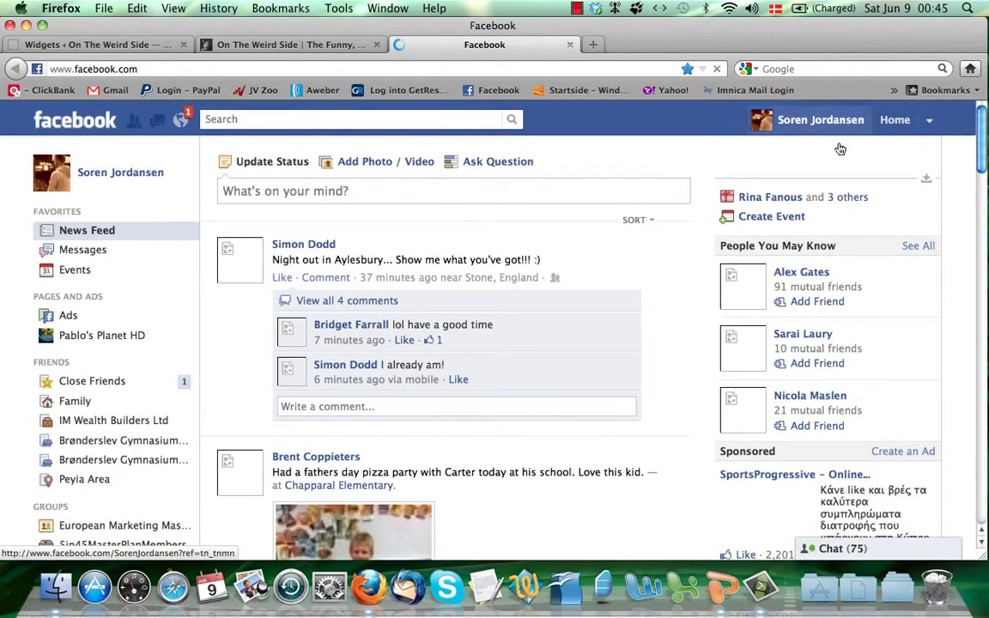
{"action": "left_click", "coordinate": [826, 121]}
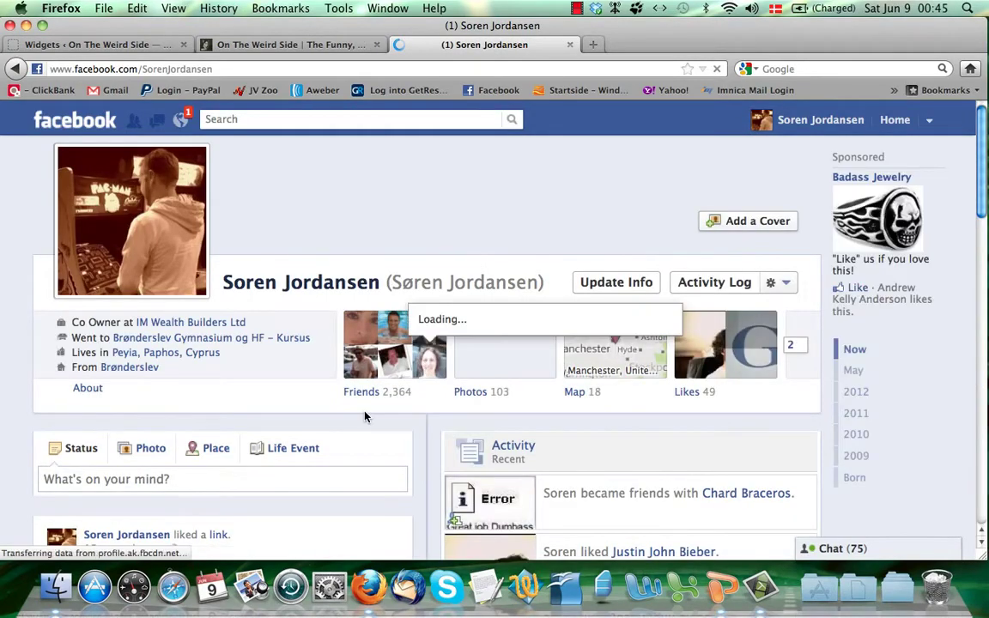
{"action": "scroll", "coordinate": [359, 432], "scroll_direction": "down", "scroll_amount": 5}
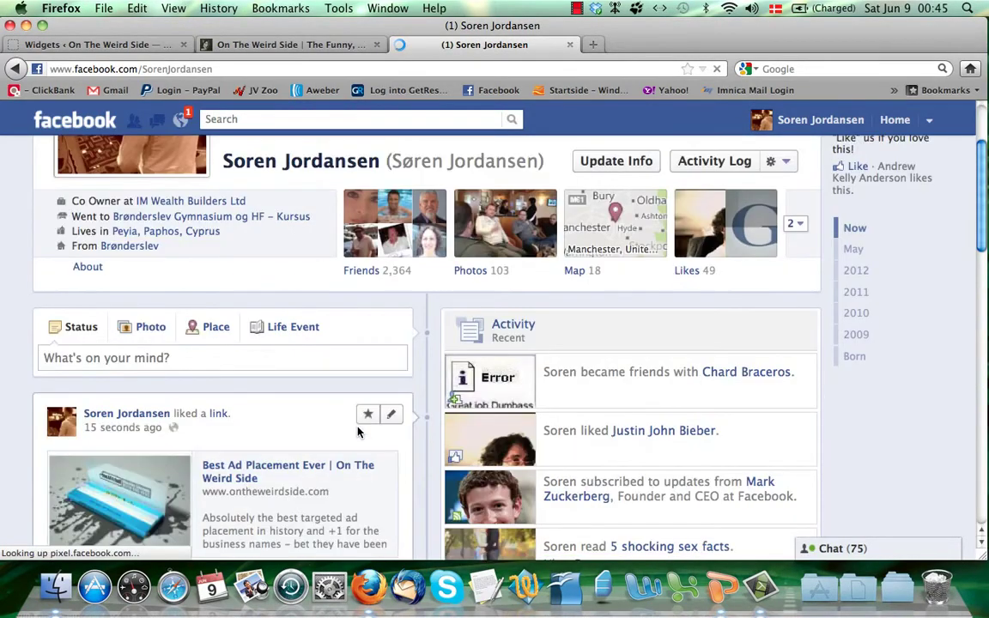
{"action": "scroll", "coordinate": [359, 432], "scroll_direction": "down", "scroll_amount": 2}
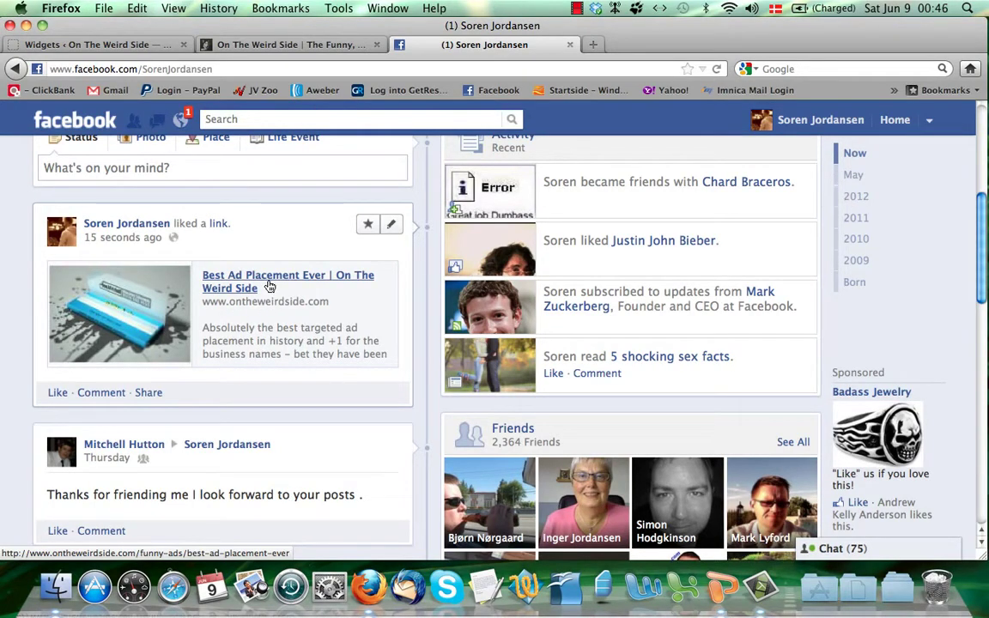
Open the Best Ad Placement Ever pin page on the live site, glance at the Facebook profile, and return to the Everything page.
{"action": "left_click", "coordinate": [309, 46]}
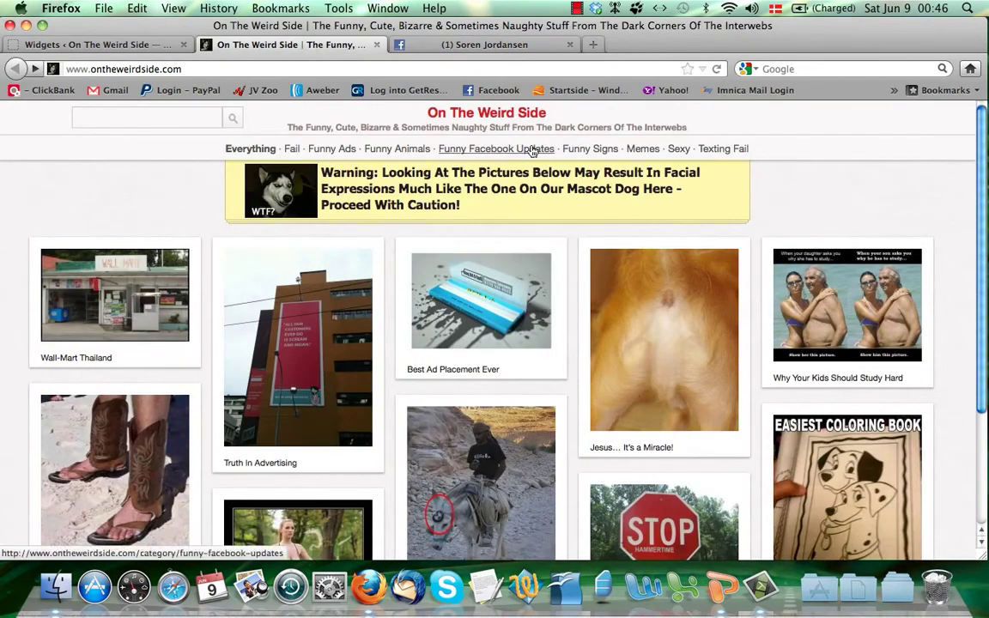
{"action": "left_click", "coordinate": [437, 292]}
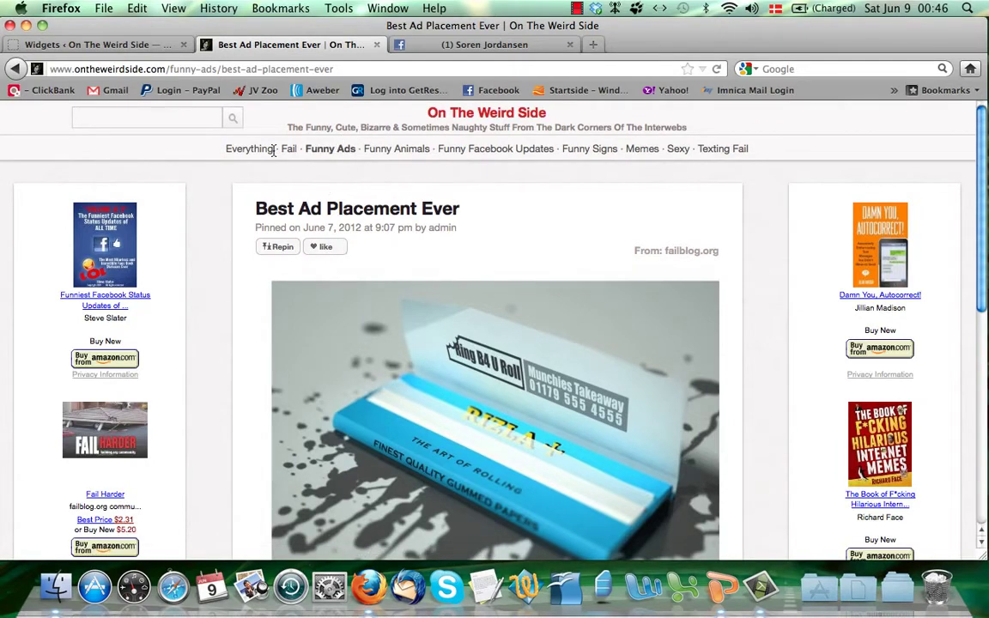
{"action": "left_click", "coordinate": [413, 45]}
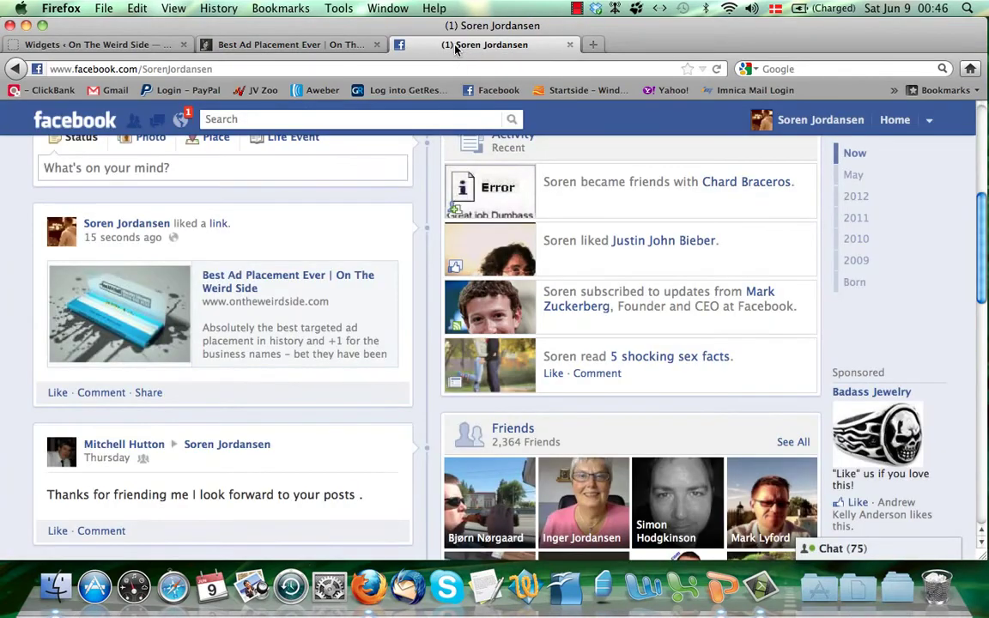
{"action": "left_click", "coordinate": [284, 46]}
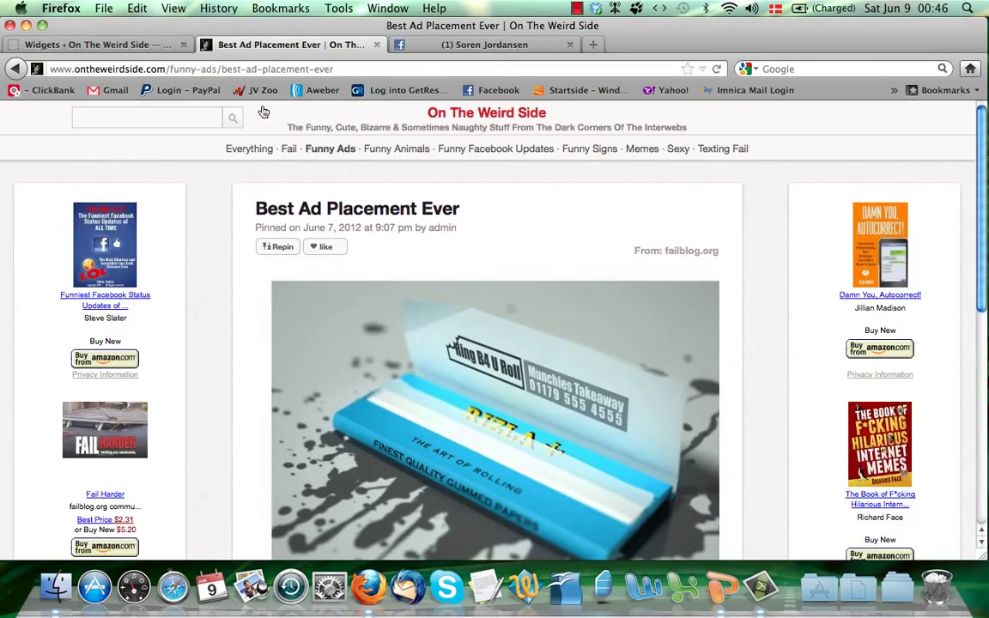
{"action": "left_click", "coordinate": [248, 153]}
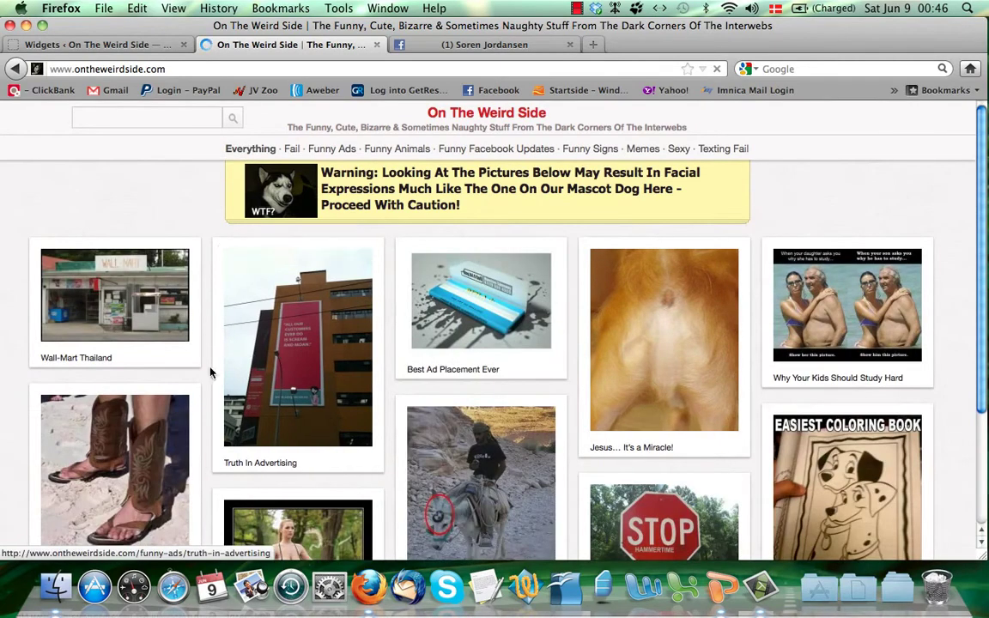
Like the Wall-Mart Thailand pin on the home page and reload the Facebook profile to view the new activity.
{"action": "mouse_move", "coordinate": [84, 307]}
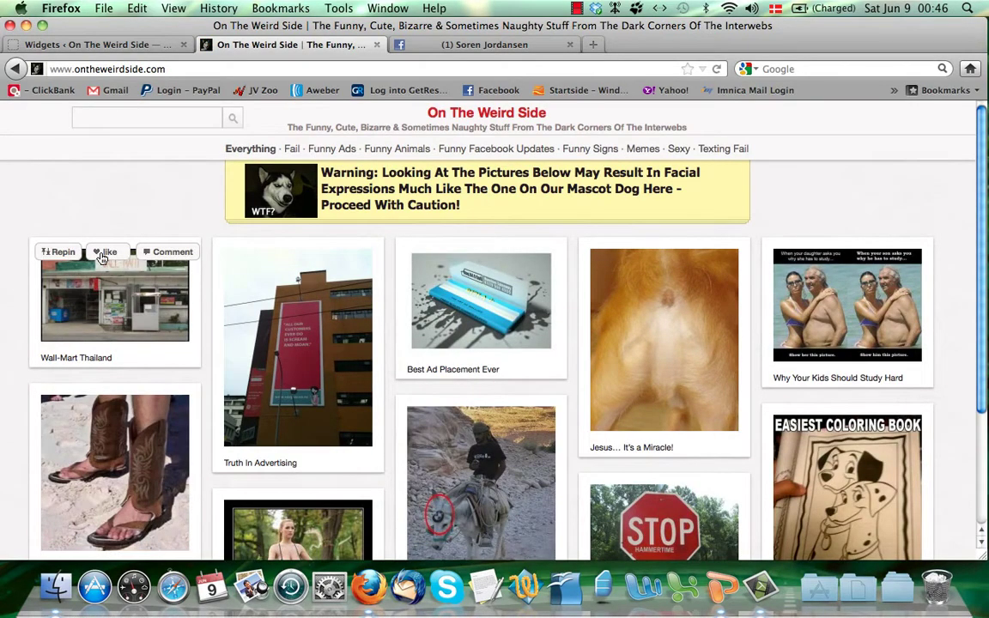
{"action": "left_click", "coordinate": [485, 45]}
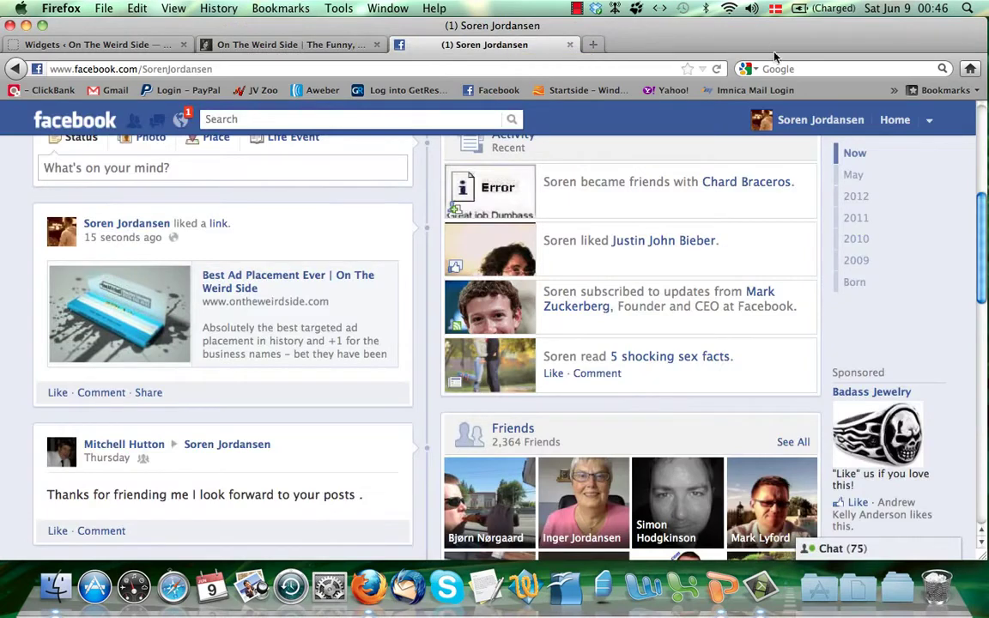
{"action": "key", "text": "super+r"}
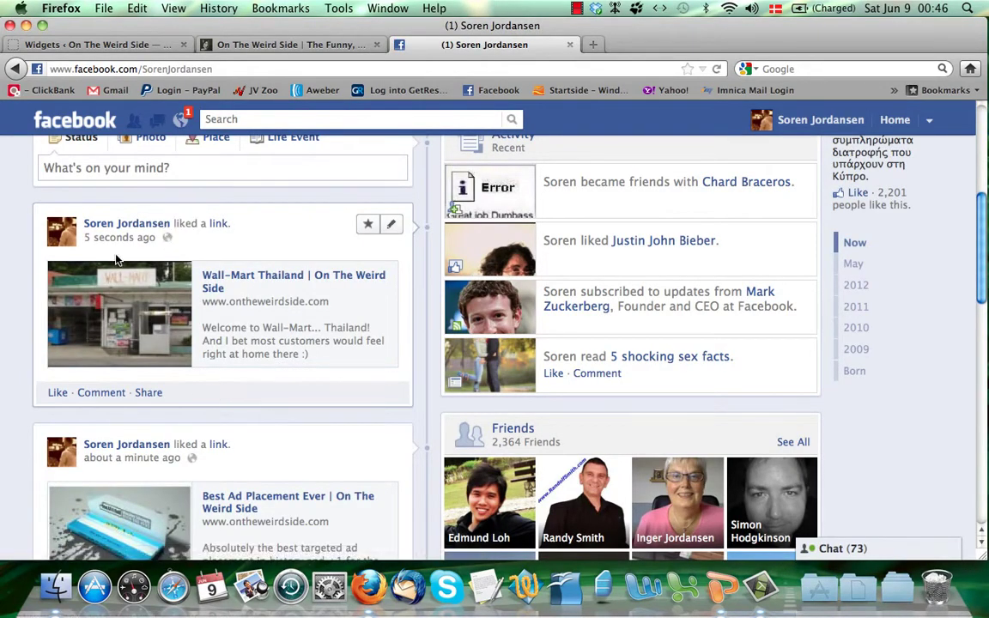
Return to the live home page and examine the Repin, like and Comment buttons on the Truth In Advertising pin.
{"action": "left_click", "coordinate": [264, 45]}
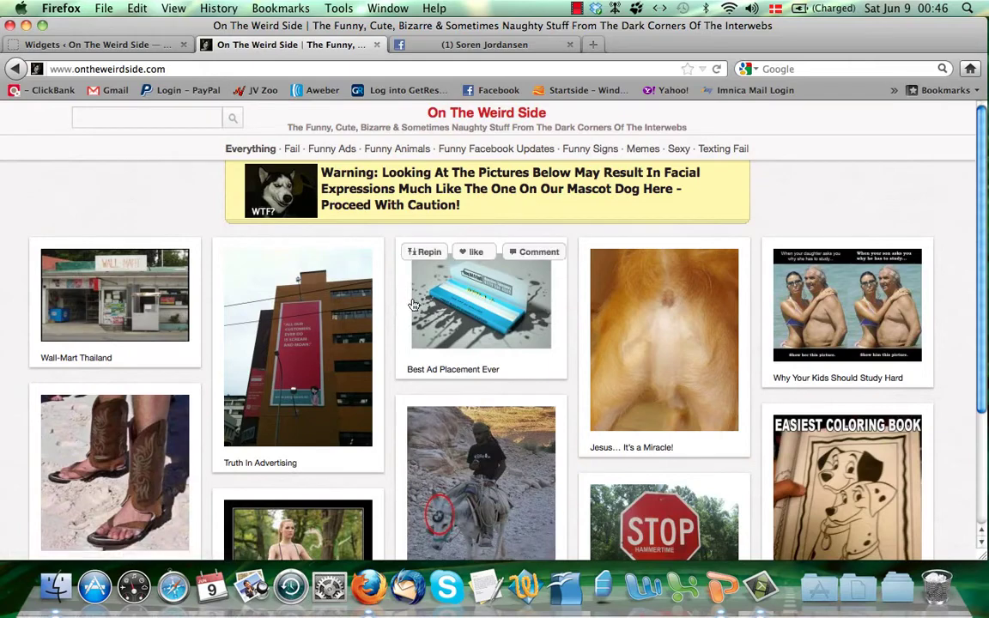
{"action": "scroll", "coordinate": [227, 308], "scroll_direction": "down", "scroll_amount": 3}
{"action": "scroll", "coordinate": [227, 307], "scroll_direction": "up", "scroll_amount": 2}
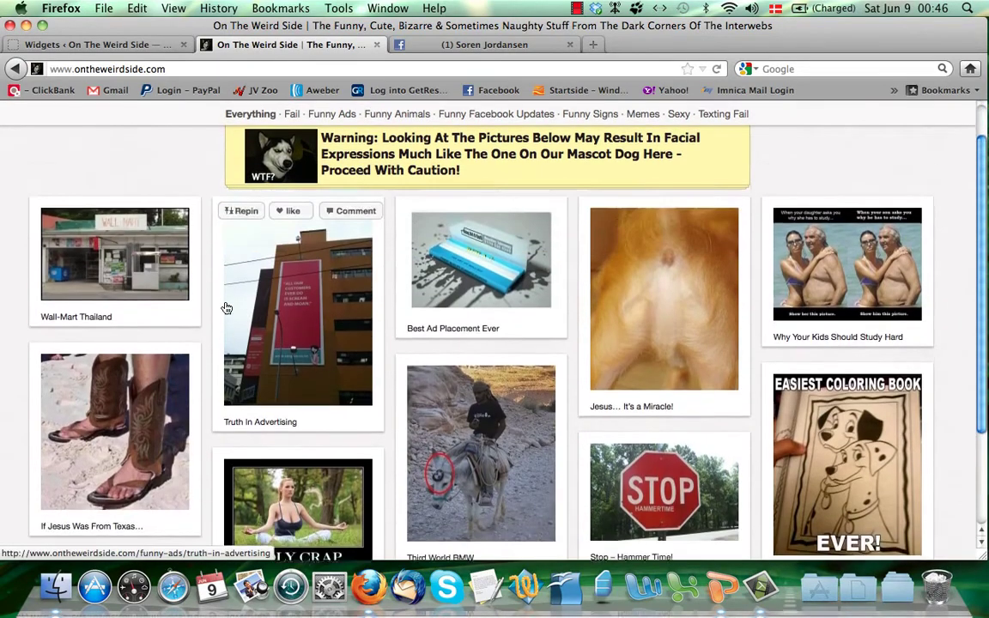
{"action": "left_click", "coordinate": [227, 308]}
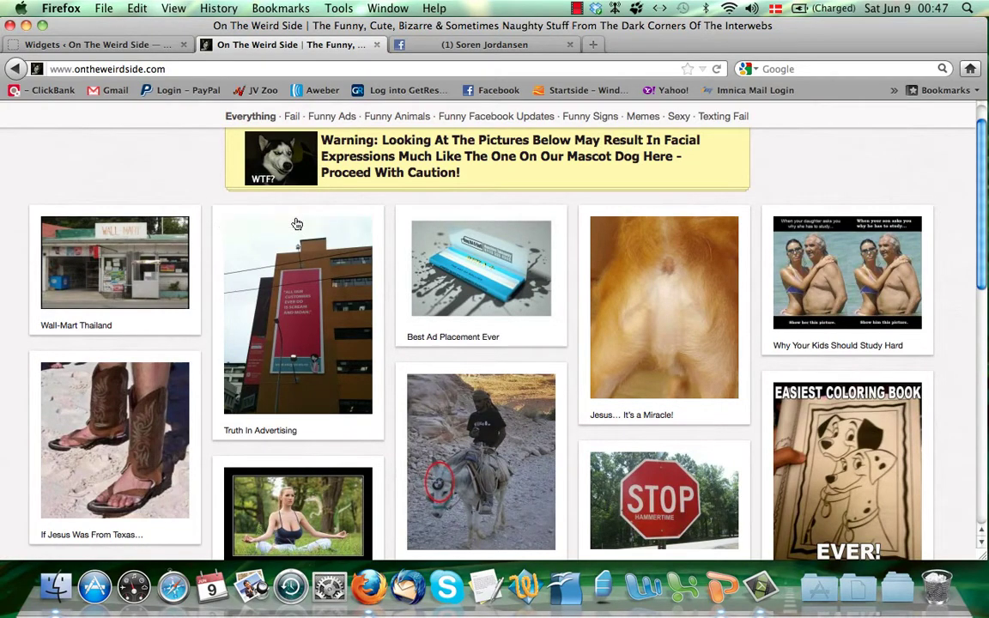
{"action": "mouse_move", "coordinate": [249, 222]}
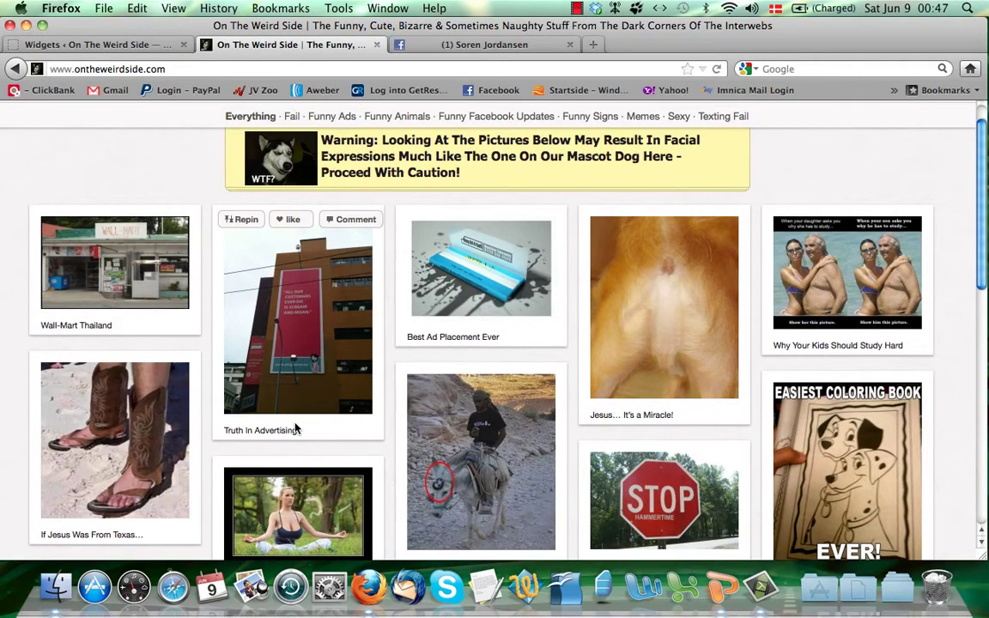
{"action": "scroll", "coordinate": [294, 429], "scroll_direction": "up", "scroll_amount": 2}
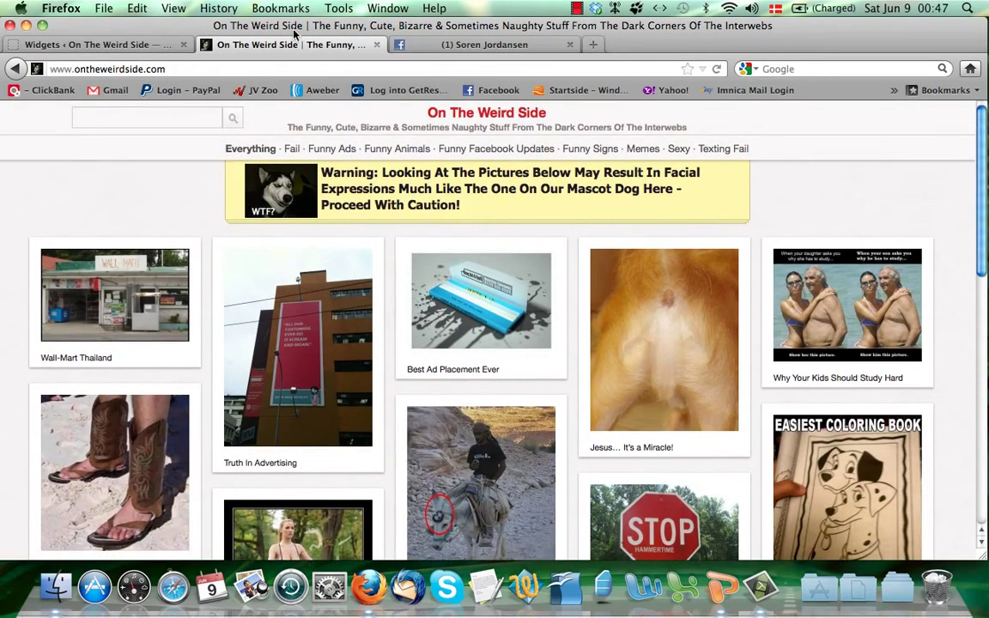
{"action": "scroll", "coordinate": [251, 245], "scroll_direction": "down", "scroll_amount": 2}
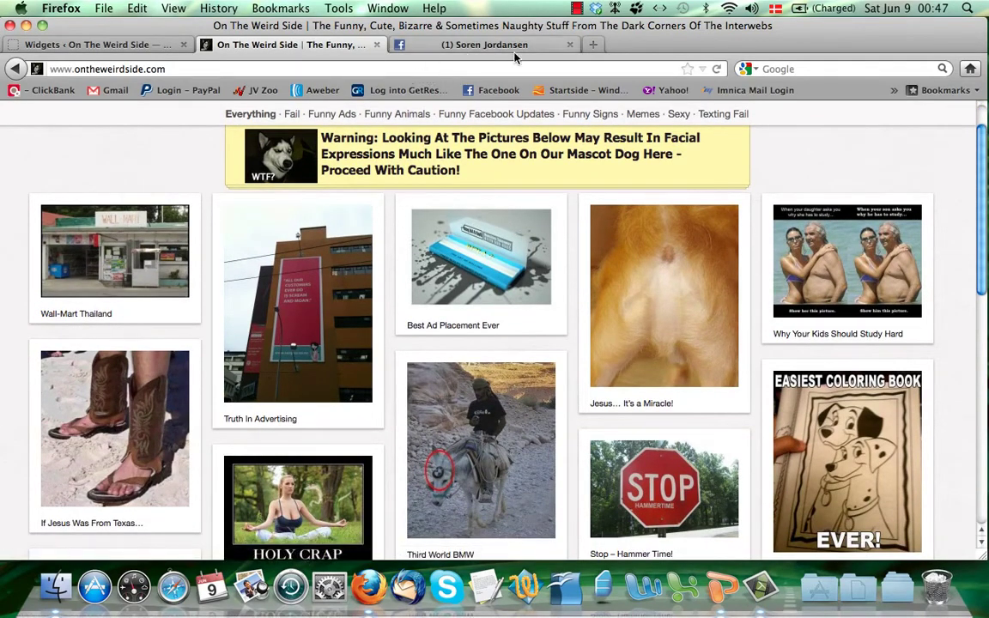
Close the Facebook profile tab and look over the pins and nag bar on the live home page.
{"action": "left_click", "coordinate": [568, 45]}
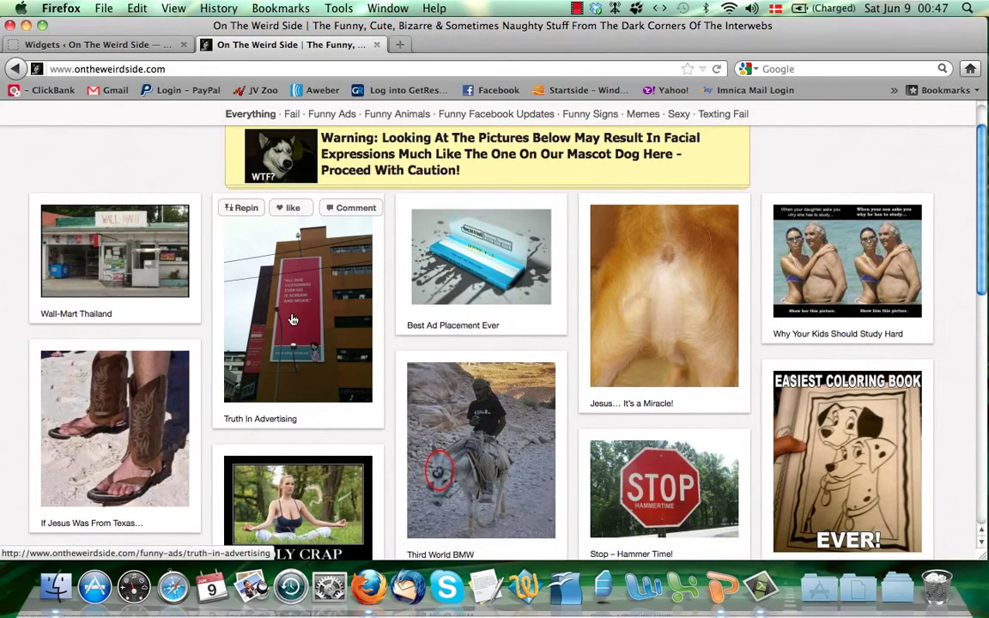
{"action": "scroll", "coordinate": [292, 320], "scroll_direction": "up", "scroll_amount": 2}
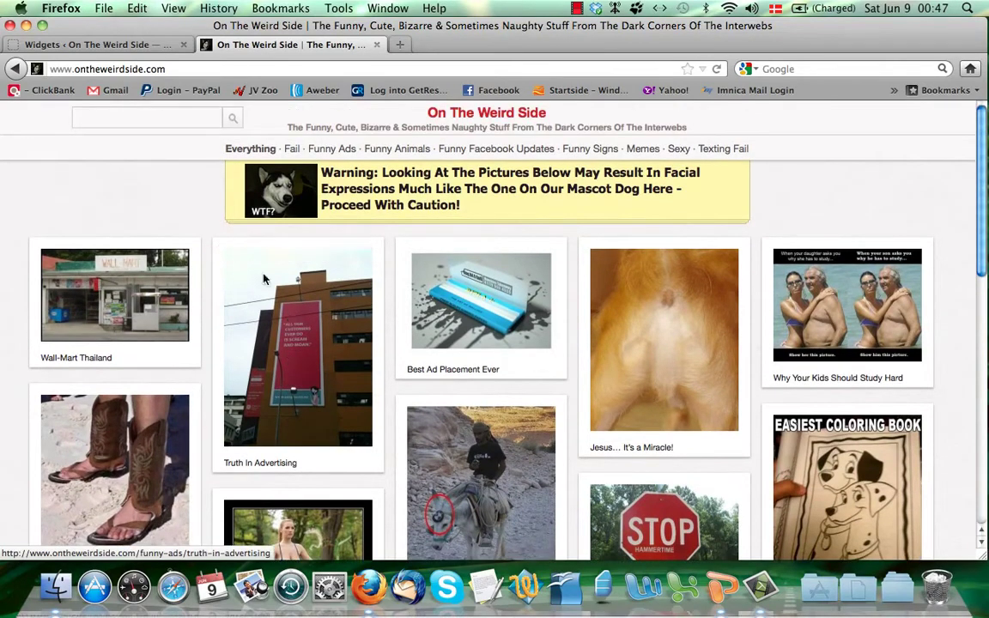
{"action": "scroll", "coordinate": [163, 185], "scroll_direction": "down", "scroll_amount": 4}
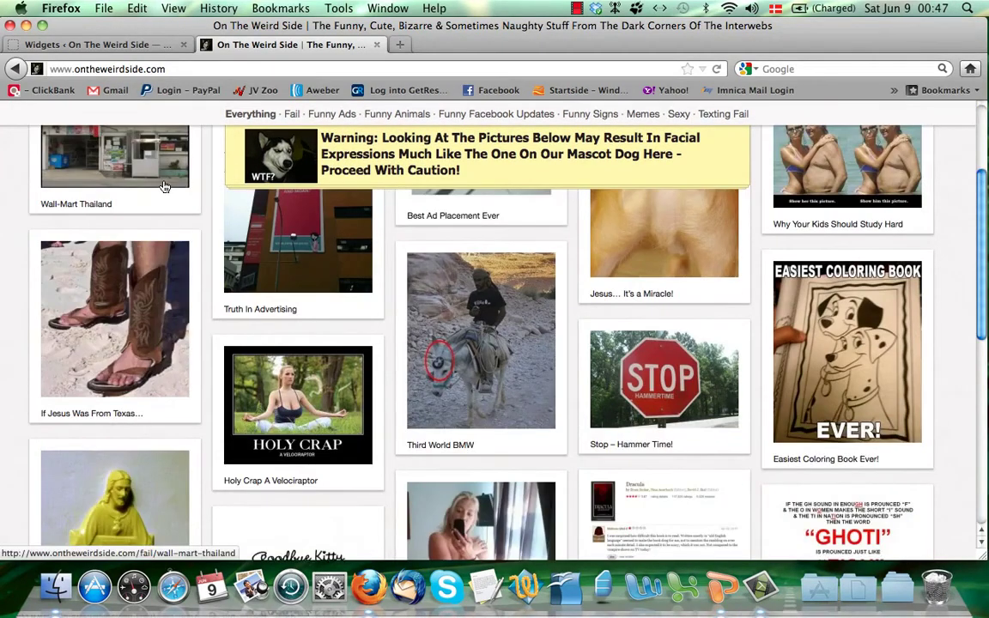
{"action": "scroll", "coordinate": [163, 186], "scroll_direction": "up", "scroll_amount": 4}
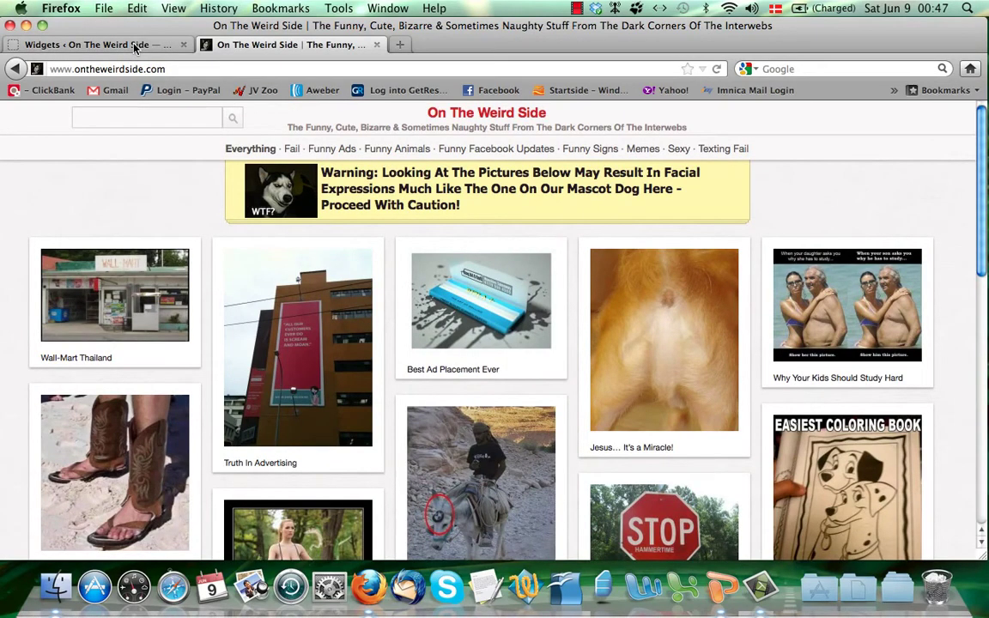
Open the Covert PinPress Theme Options in the WordPress admin and review the sections from logo and colors through the Home Page settings.
{"action": "left_click", "coordinate": [135, 47]}
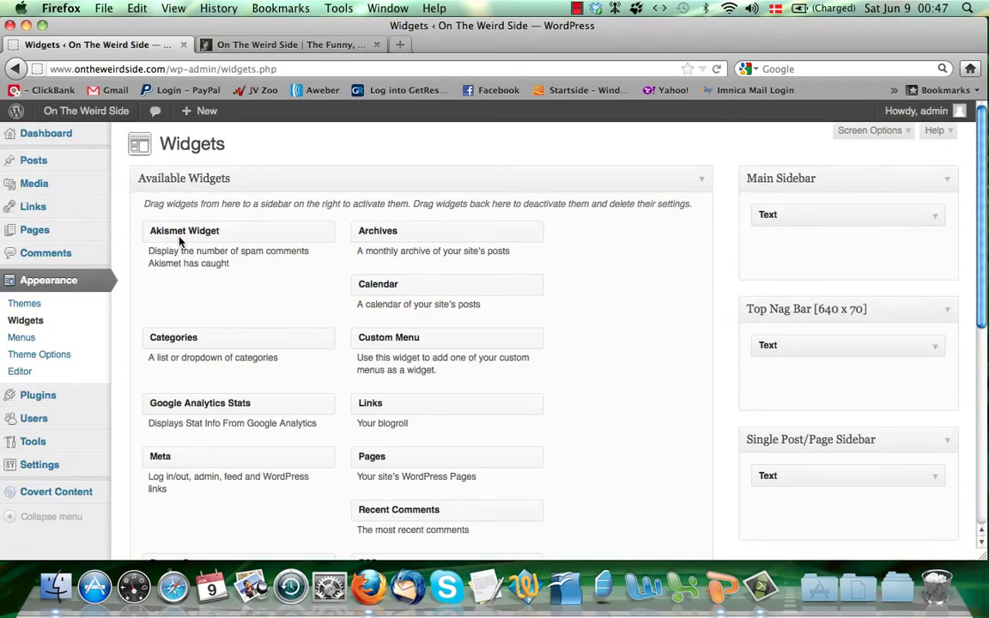
{"action": "scroll", "coordinate": [109, 303], "scroll_direction": "down", "scroll_amount": 1}
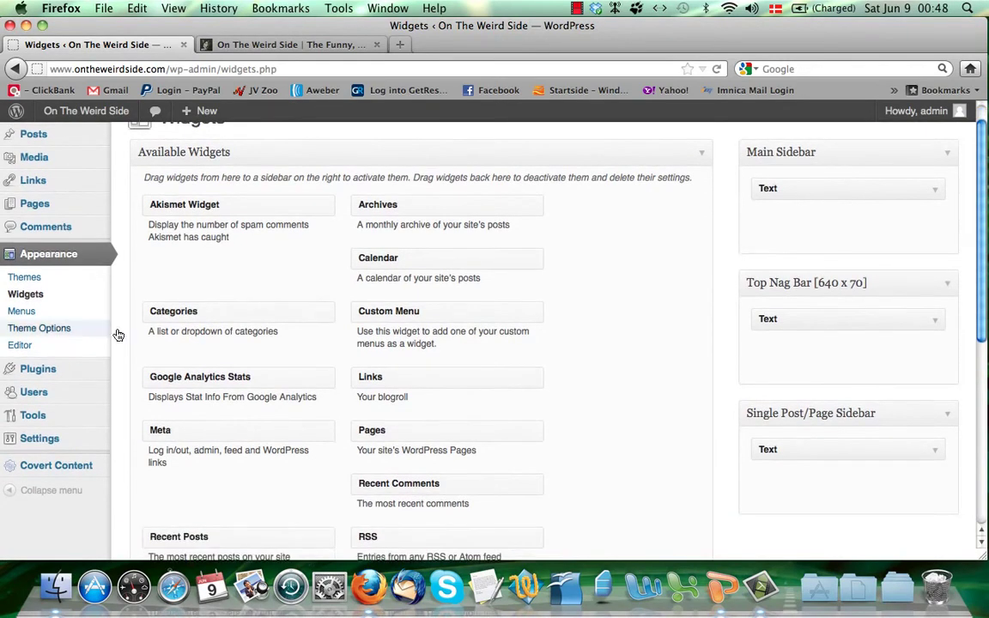
{"action": "left_click", "coordinate": [74, 336]}
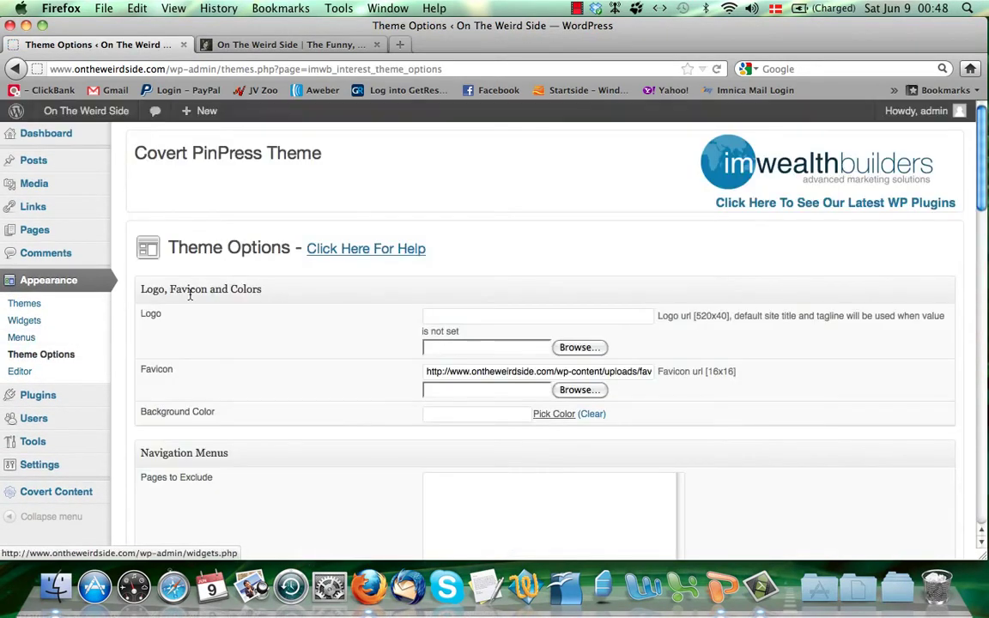
{"action": "scroll", "coordinate": [191, 297], "scroll_direction": "down", "scroll_amount": 2}
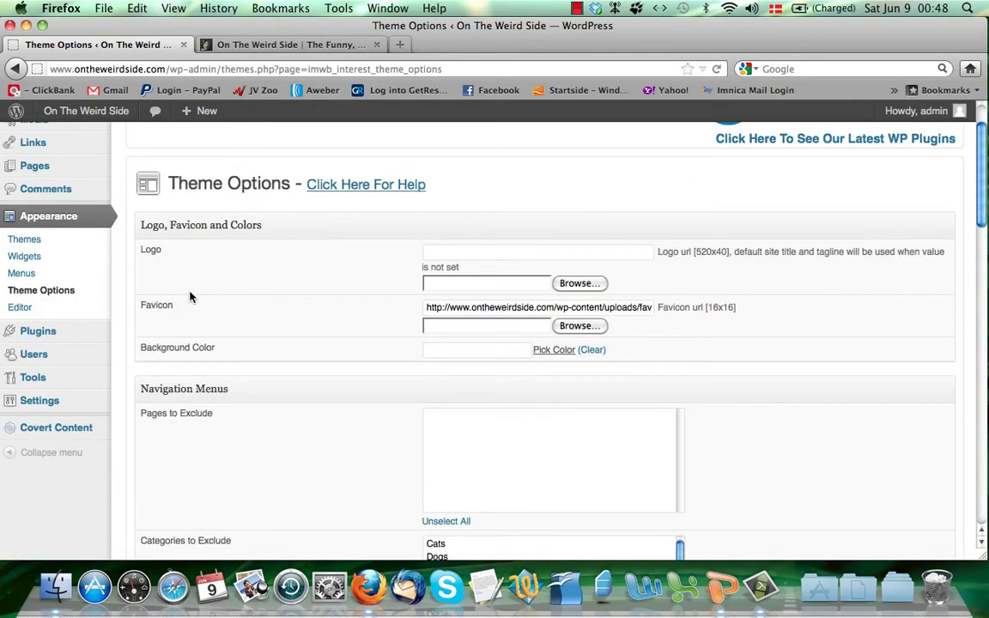
{"action": "scroll", "coordinate": [190, 297], "scroll_direction": "down", "scroll_amount": 15}
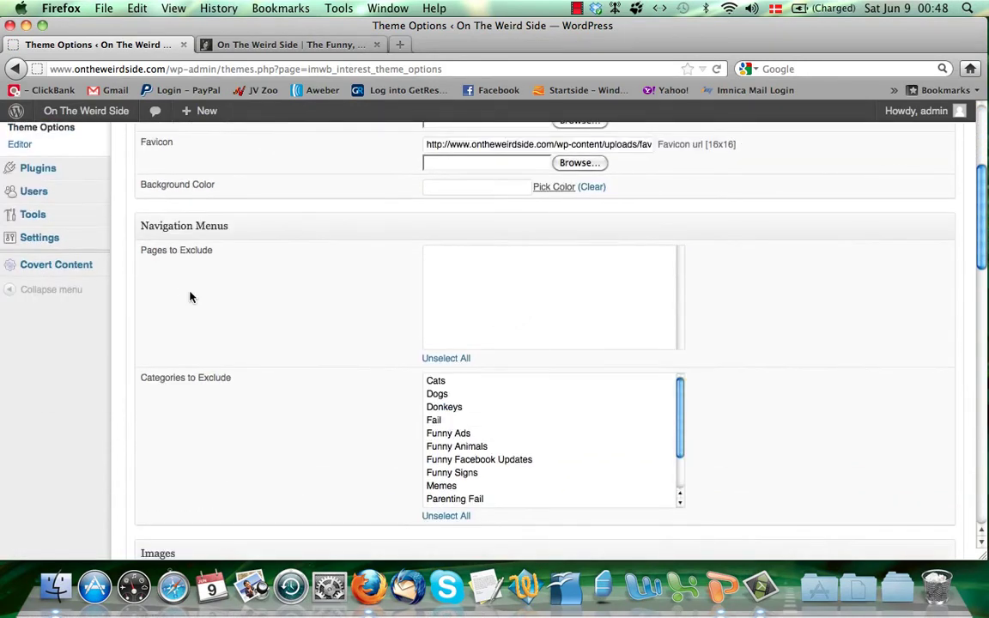
{"action": "scroll", "coordinate": [190, 297], "scroll_direction": "down", "scroll_amount": 13}
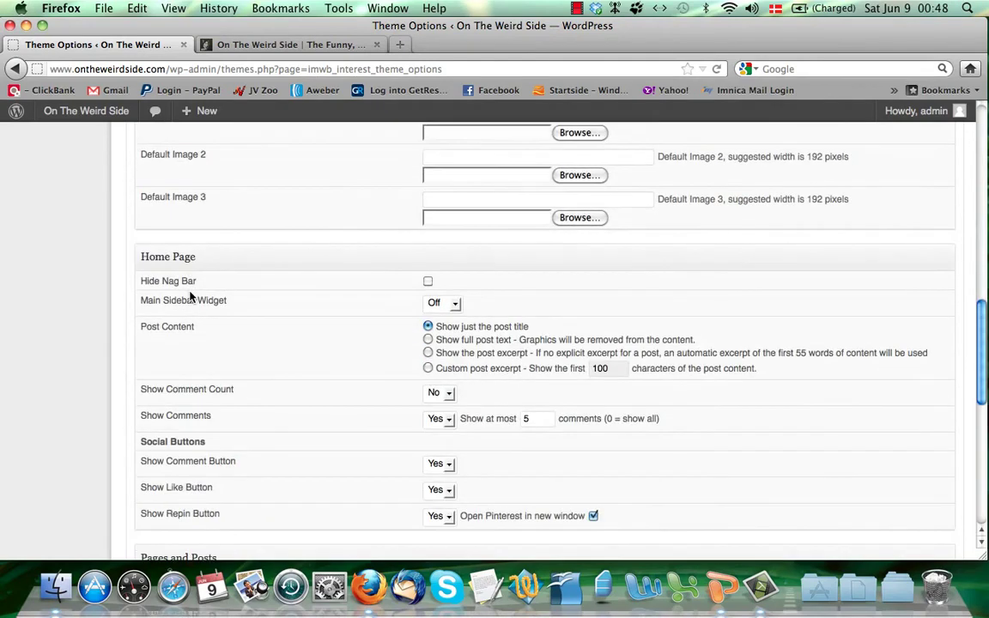
{"action": "scroll", "coordinate": [191, 297], "scroll_direction": "up", "scroll_amount": 20}
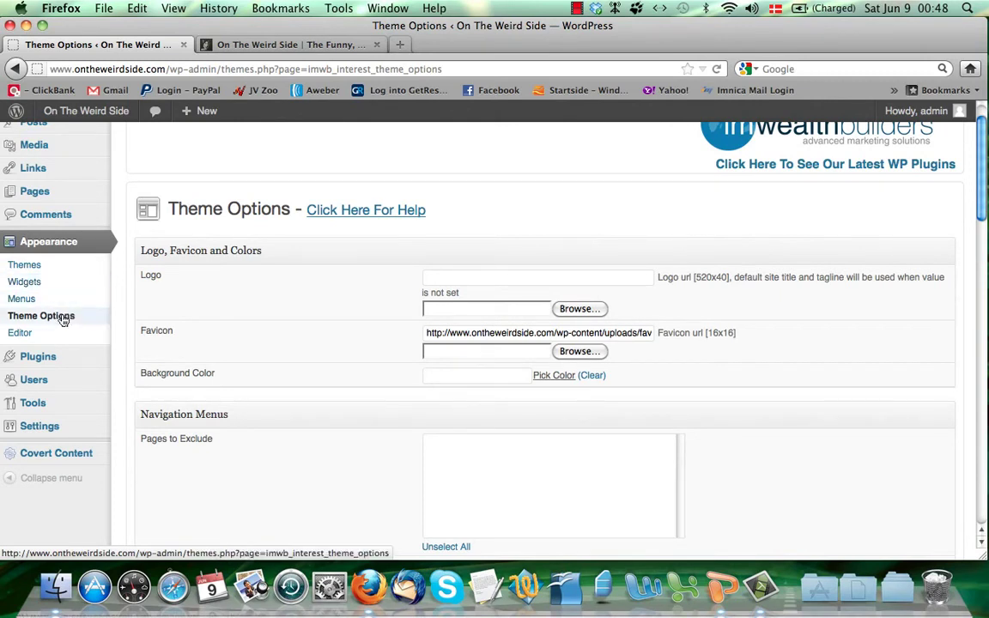
{"action": "scroll", "coordinate": [210, 284], "scroll_direction": "up", "scroll_amount": 1}
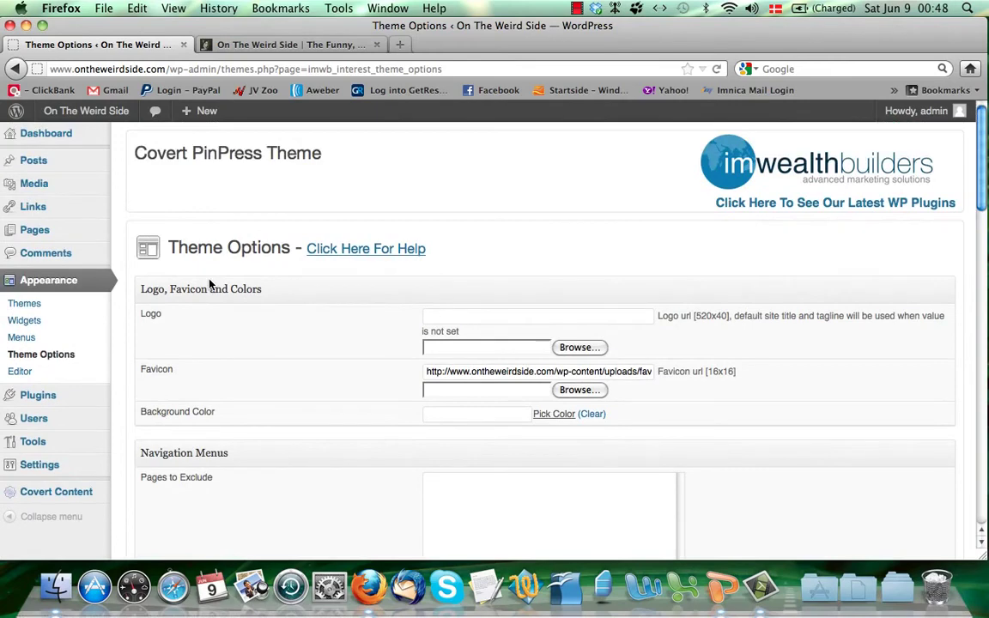
{"action": "scroll", "coordinate": [209, 283], "scroll_direction": "down", "scroll_amount": 6}
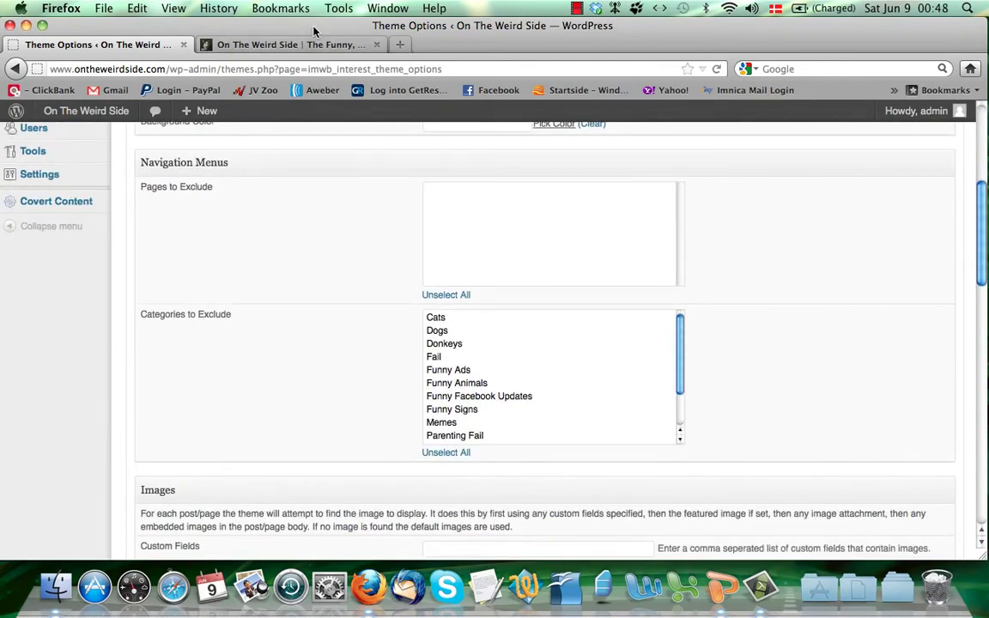
Go back to the live On The Weird Side home page and take another look at its pins.
{"action": "left_click", "coordinate": [292, 44]}
{"action": "scroll", "coordinate": [274, 367], "scroll_direction": "down", "scroll_amount": 3}
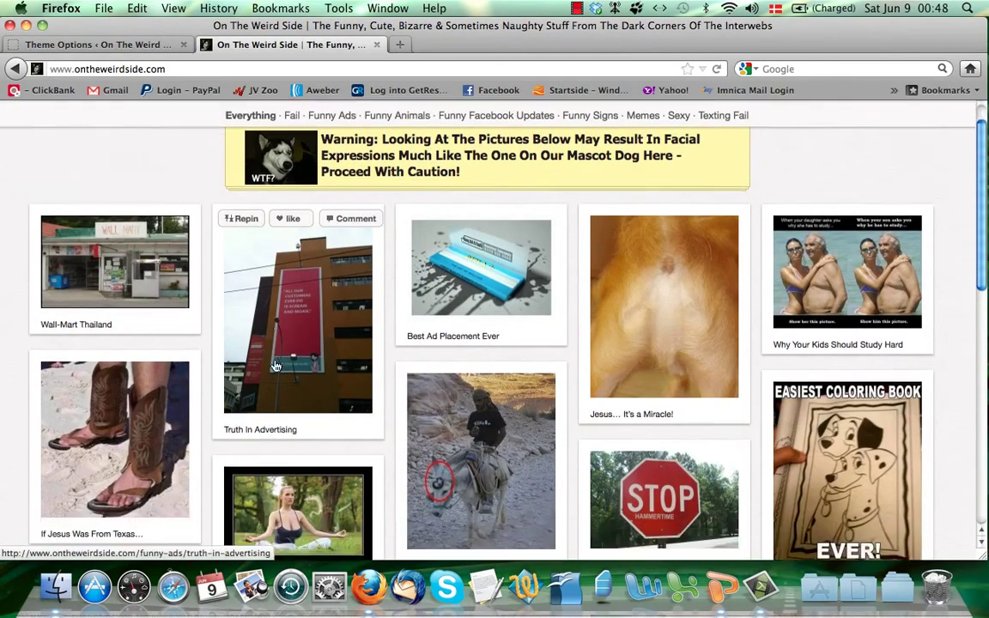
{"action": "scroll", "coordinate": [274, 365], "scroll_direction": "up", "scroll_amount": 2}
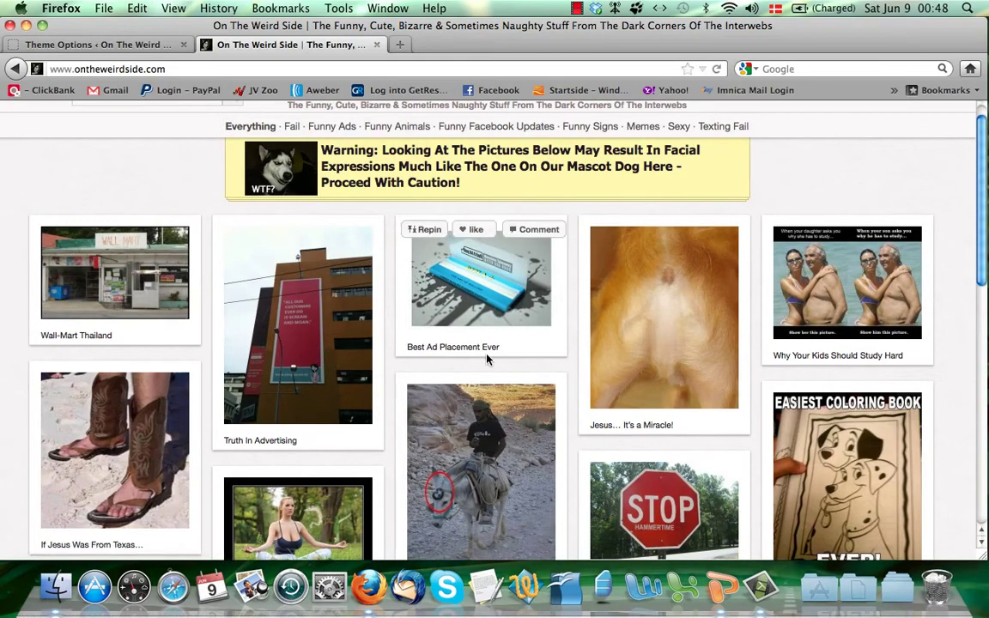
Switch to PowerPoint, start the slide show at "Let Me Show You…" and advance to the first bullet of "And It Works For Two Simple Reasons…".
{"action": "left_click", "coordinate": [729, 604]}
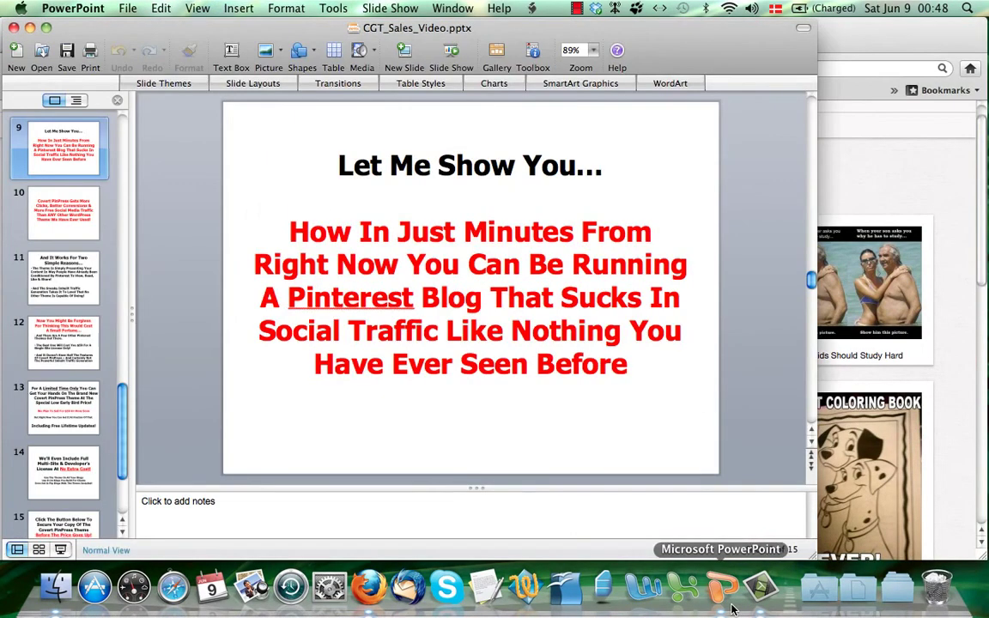
{"action": "left_click", "coordinate": [62, 550]}
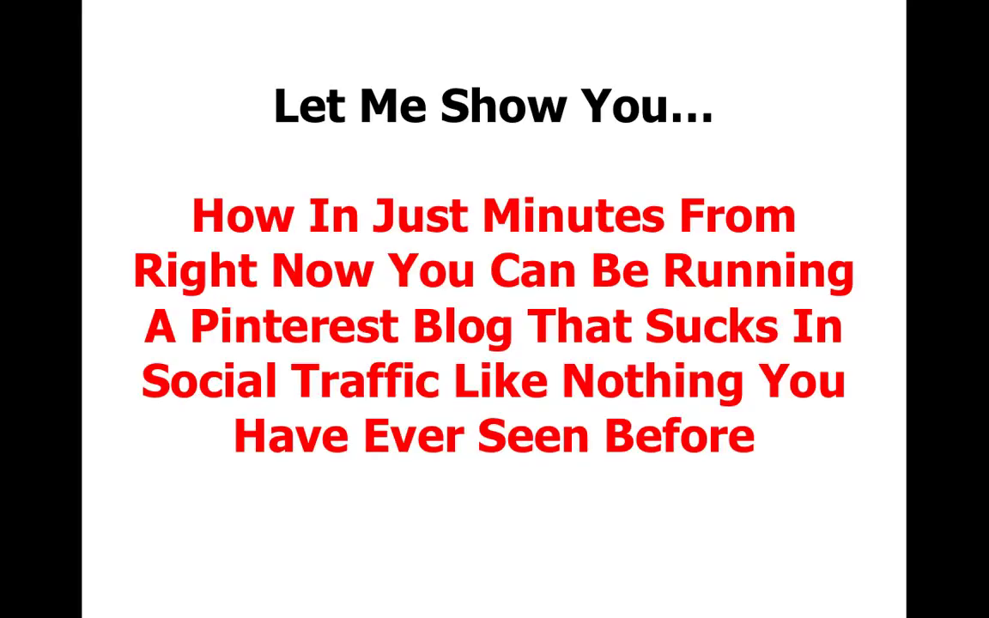
{"action": "key", "text": "Right"}
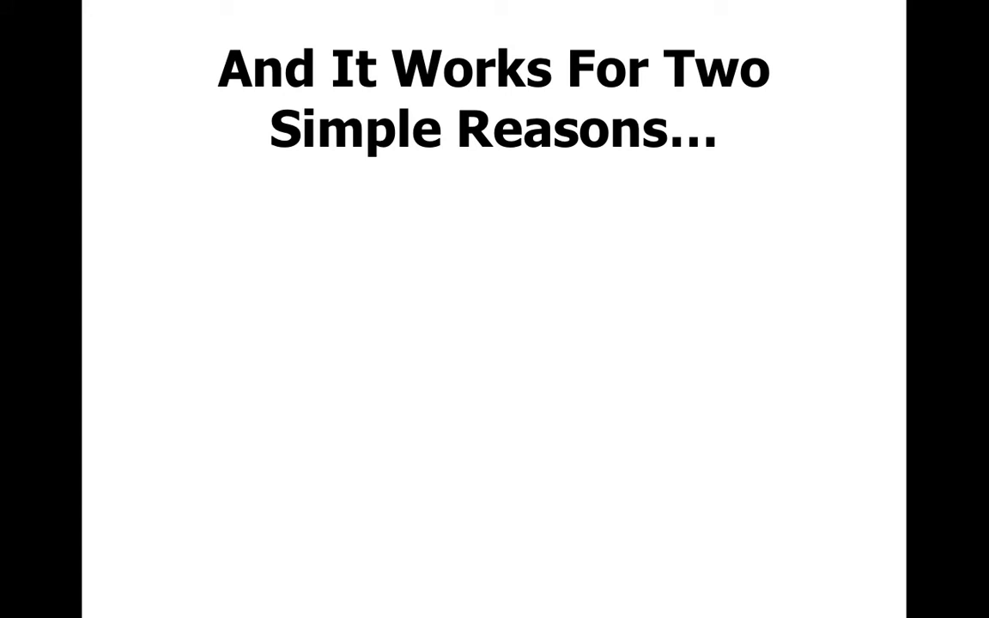
{"action": "key", "text": "Right"}
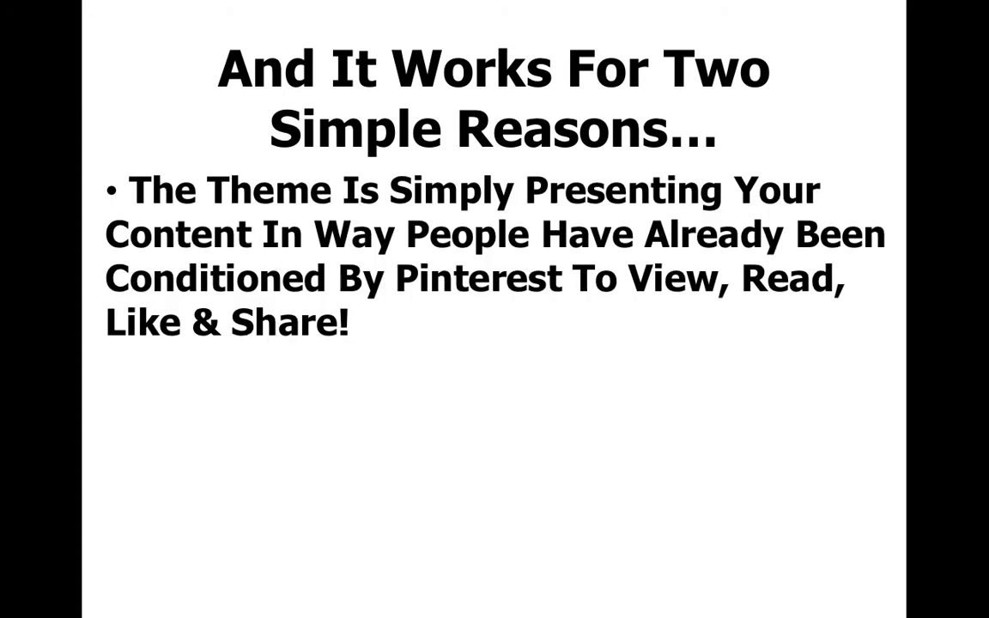